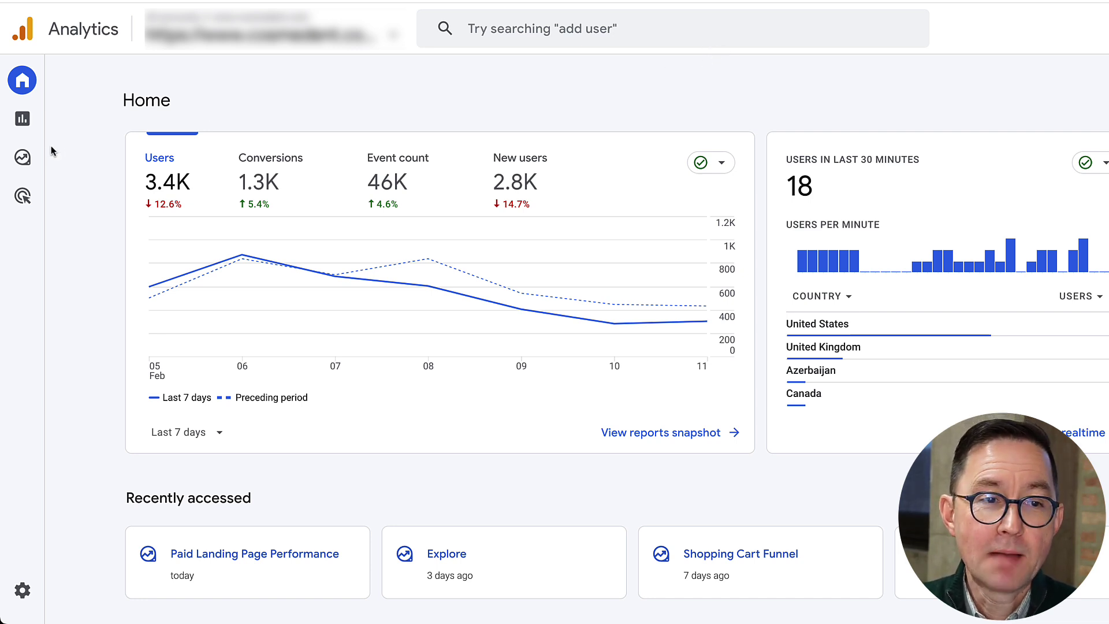
Go from the Home page to the Explorations area.
left_click(21, 161)
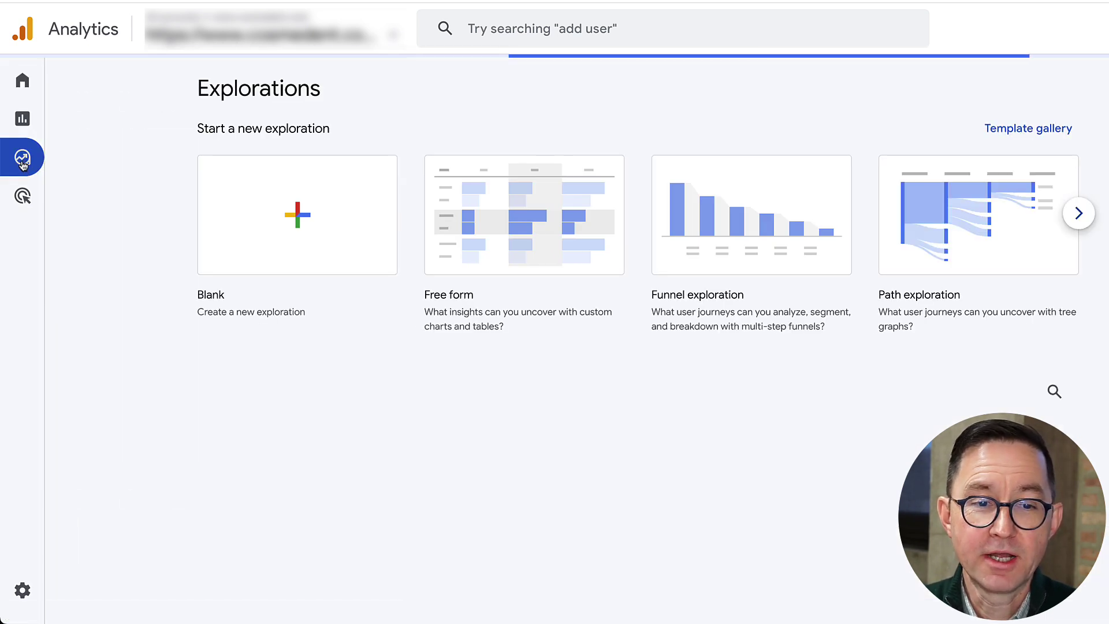
Start a blank free-form exploration named 'Paid Landing Page Performance'.
left_click(290, 226)
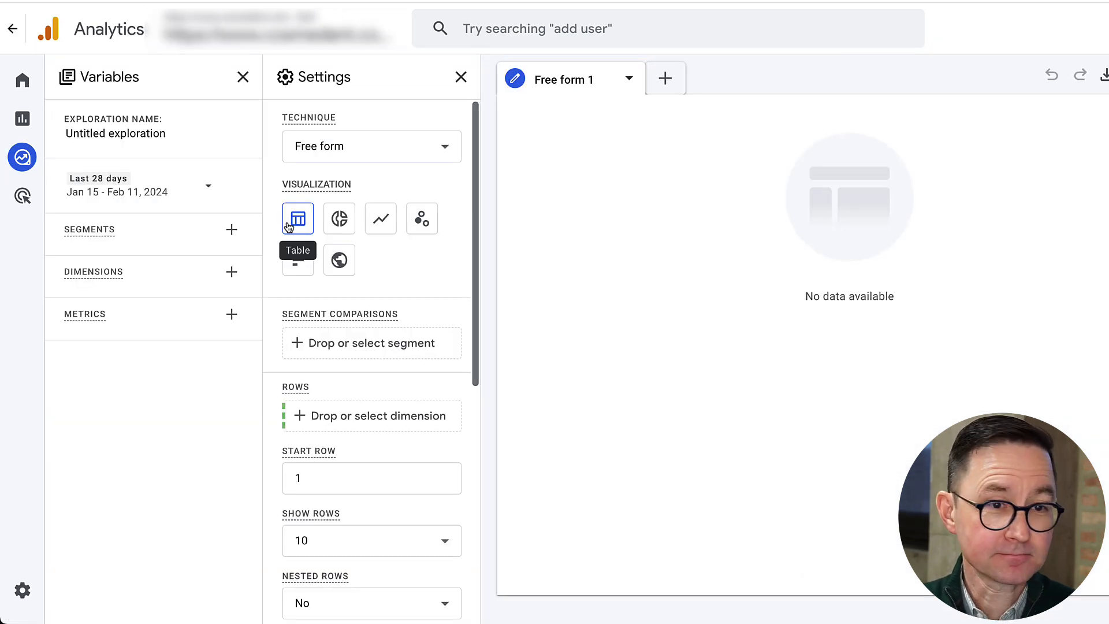
left_click(134, 131)
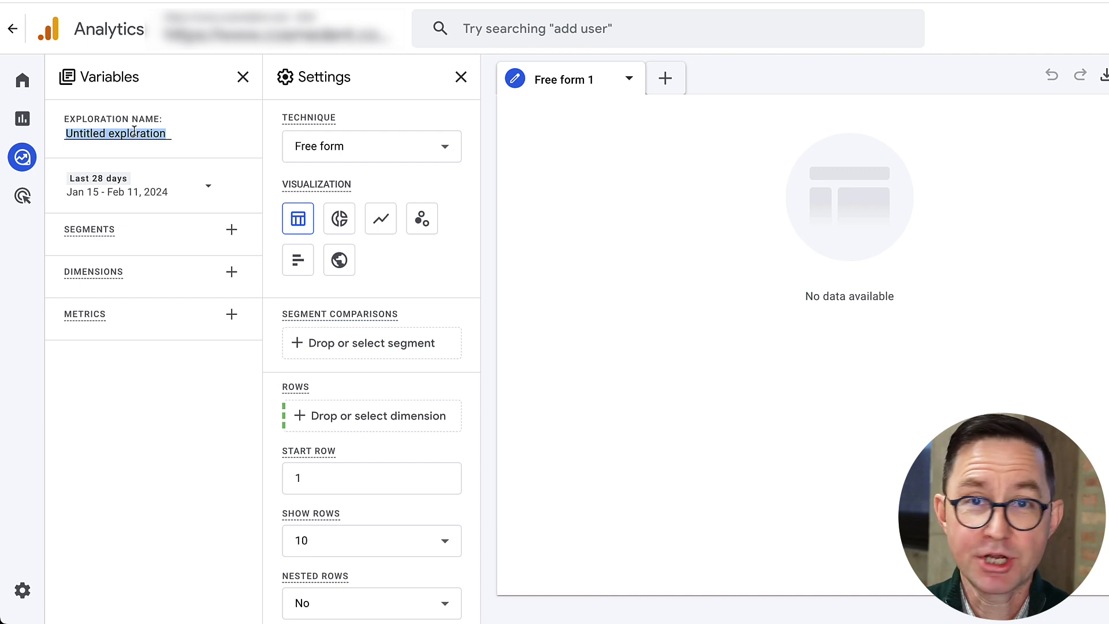
type("Paid Landin")
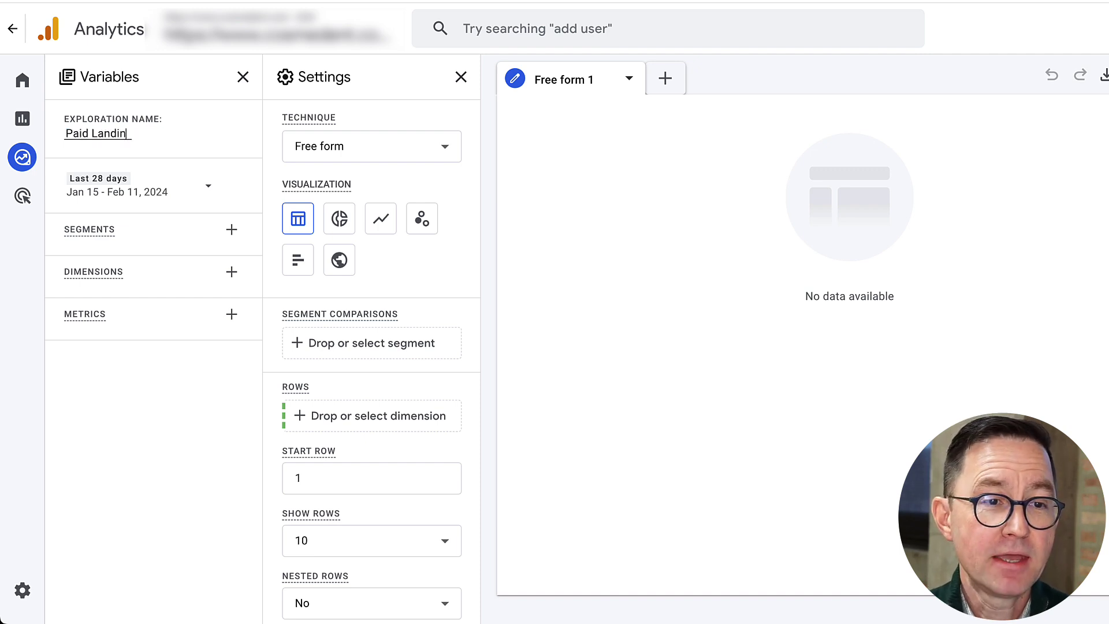
type("g Page Performance")
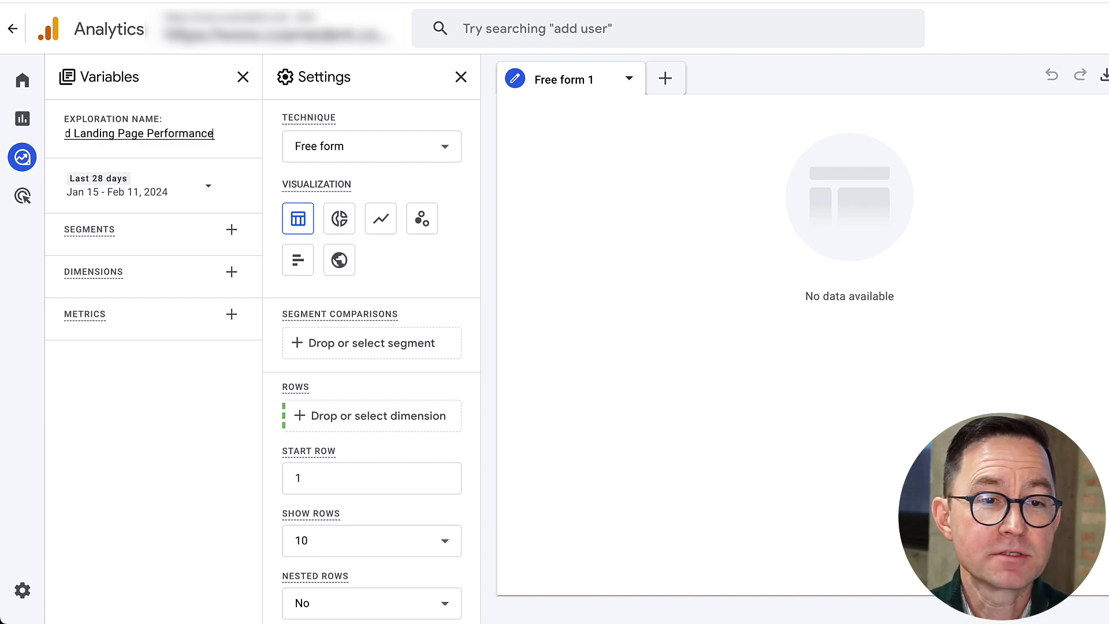
left_click(130, 190)
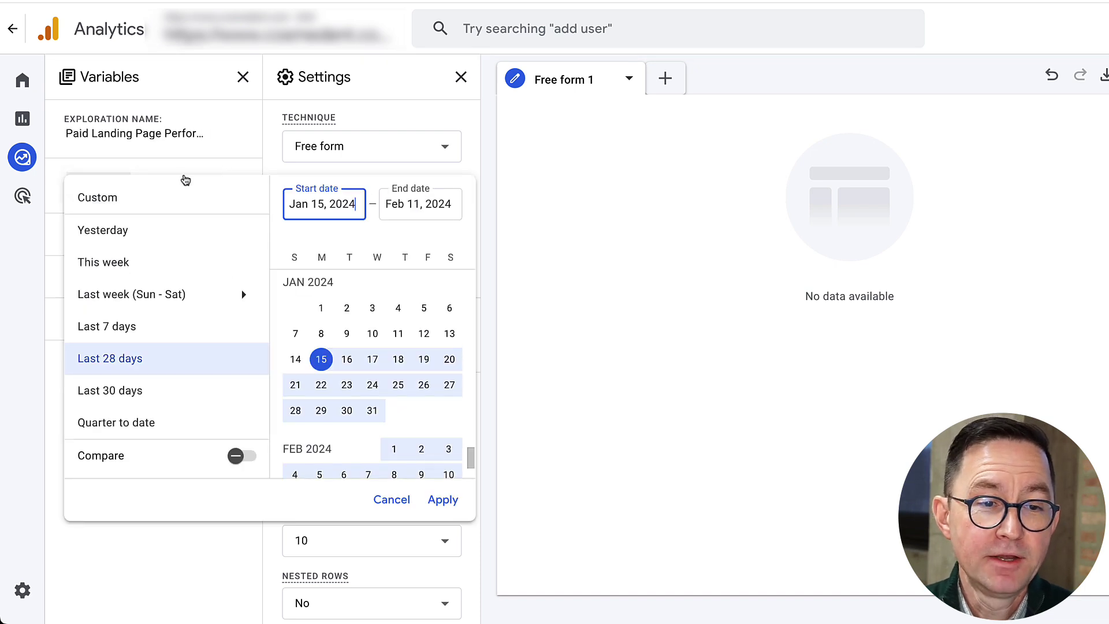
Apply a custom date range from May 1, 2023 to Feb 11, 2024.
scroll(358, 333, "up", 5)
scroll(358, 333, "up", 10)
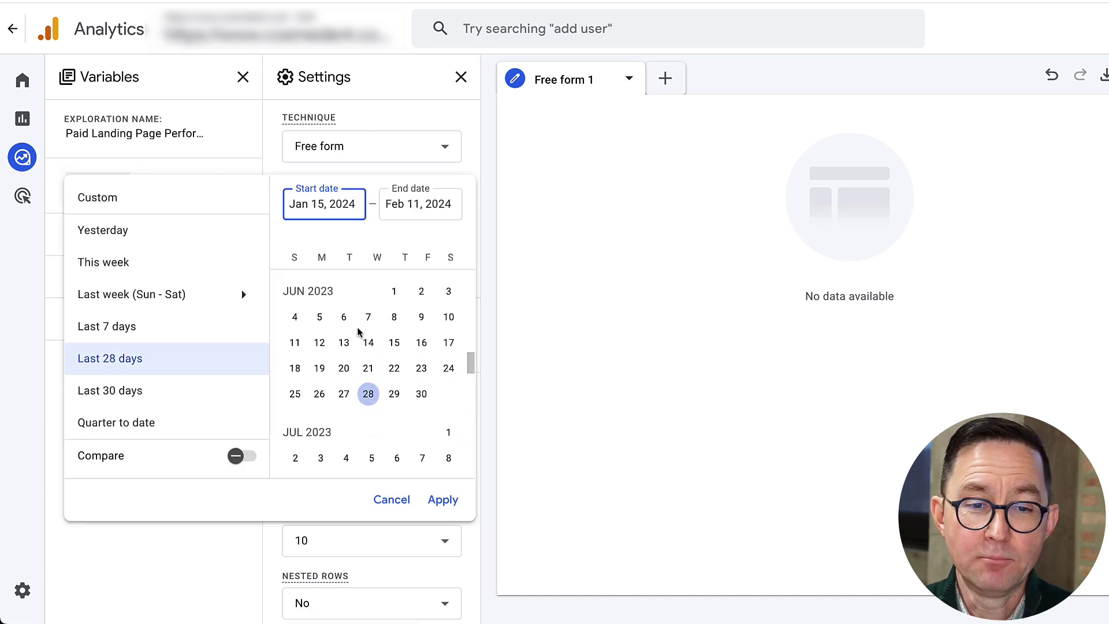
scroll(358, 332, "up", 2)
left_click(321, 353)
scroll(381, 390, "down", 15)
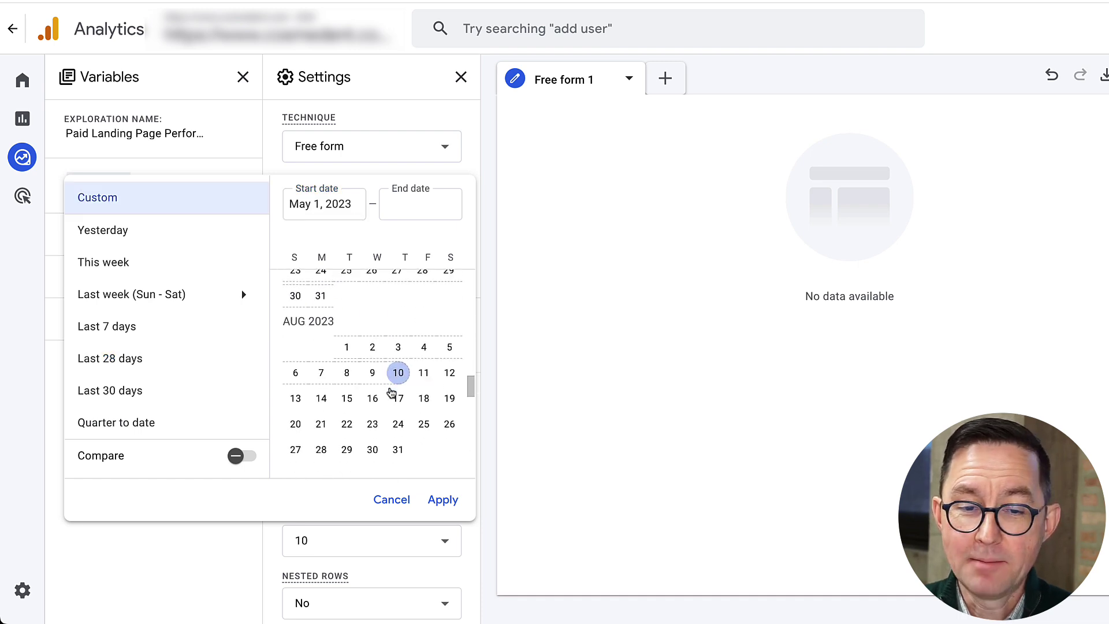
scroll(394, 390, "down", 8)
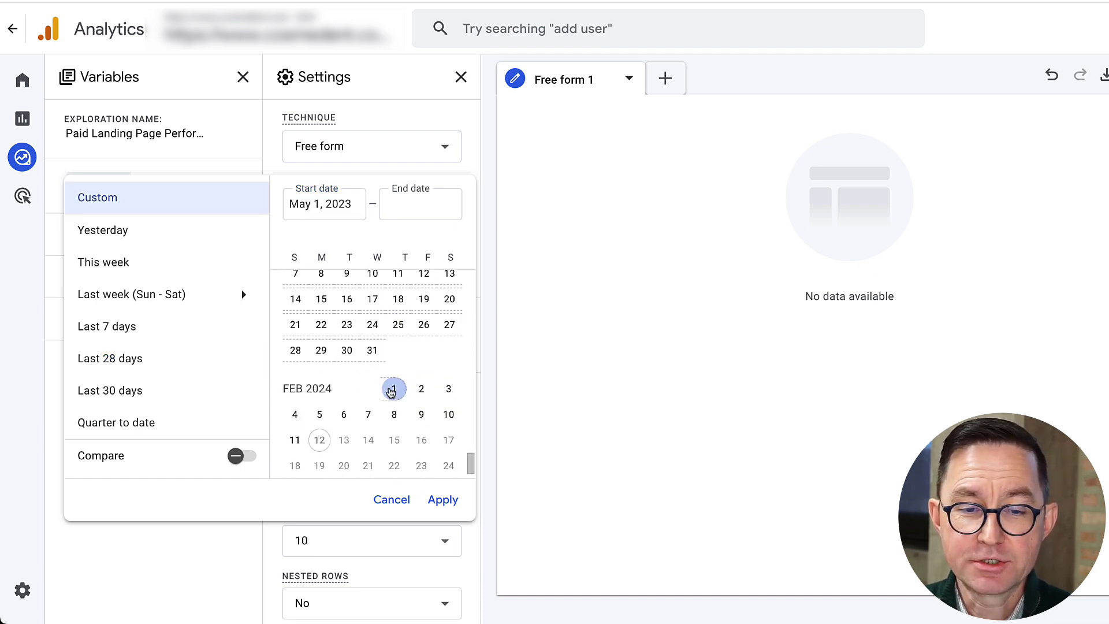
left_click(296, 440)
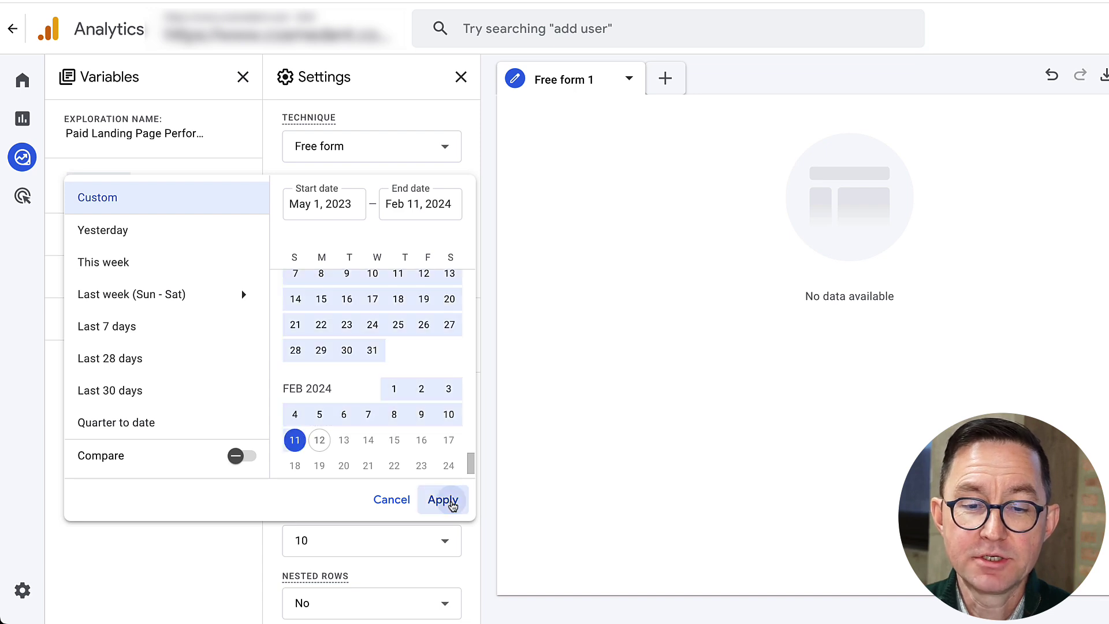
left_click(442, 499)
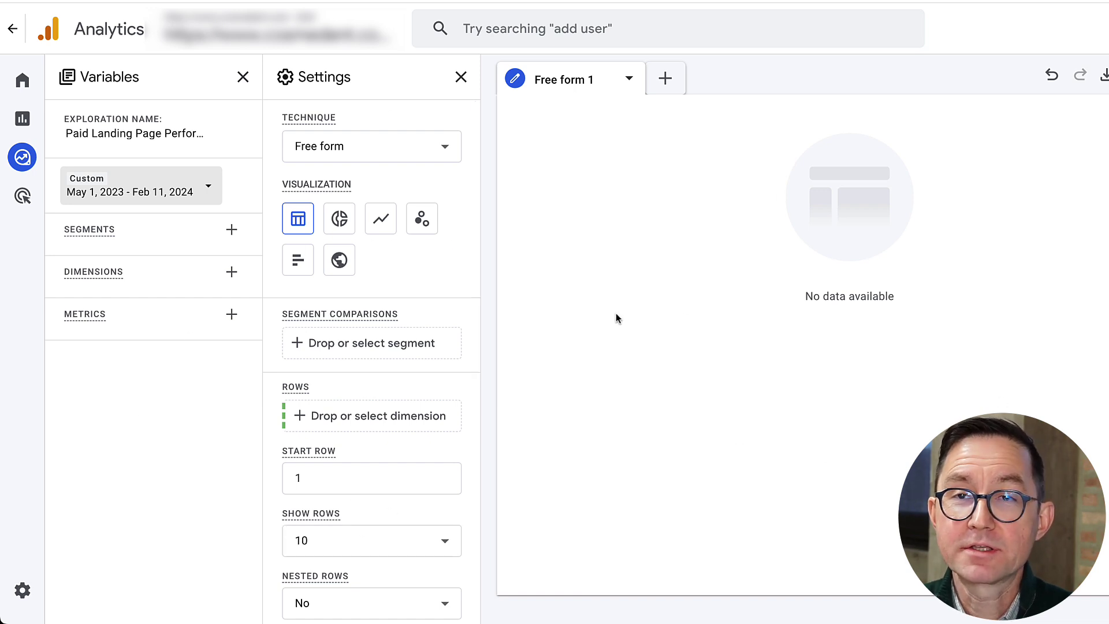
Import the Landing page + query string and Session medium dimensions.
left_click(232, 274)
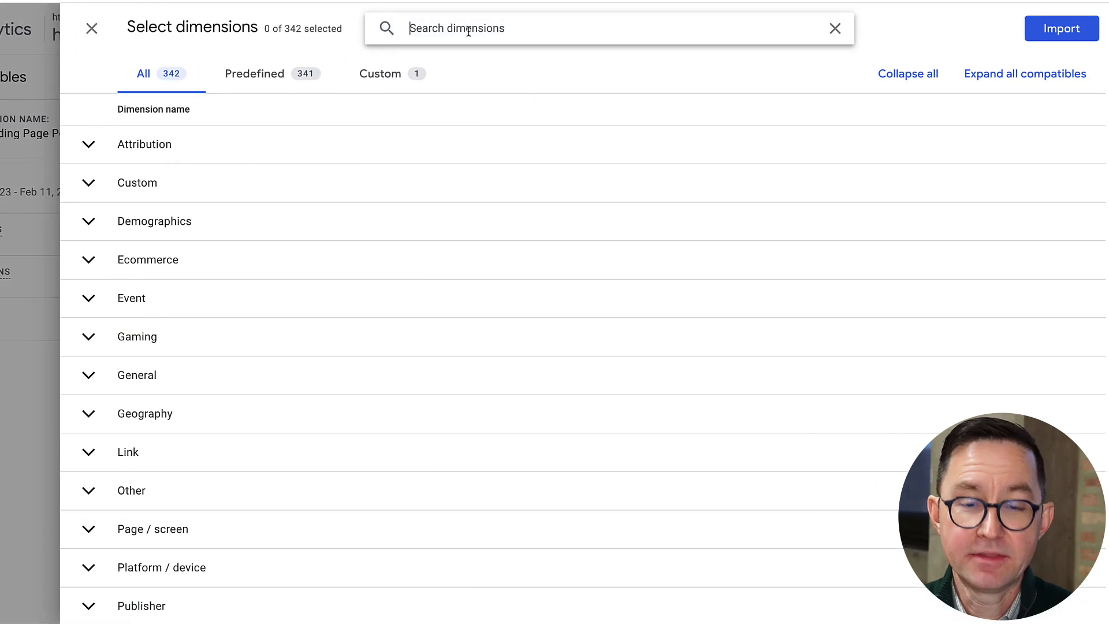
type("landing")
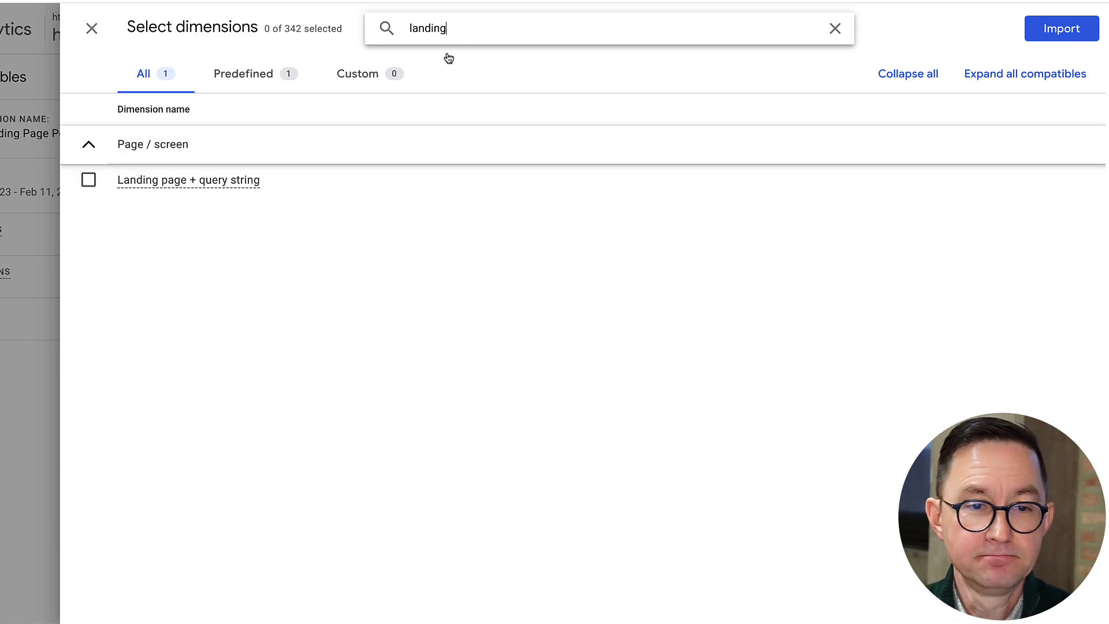
left_click(118, 190)
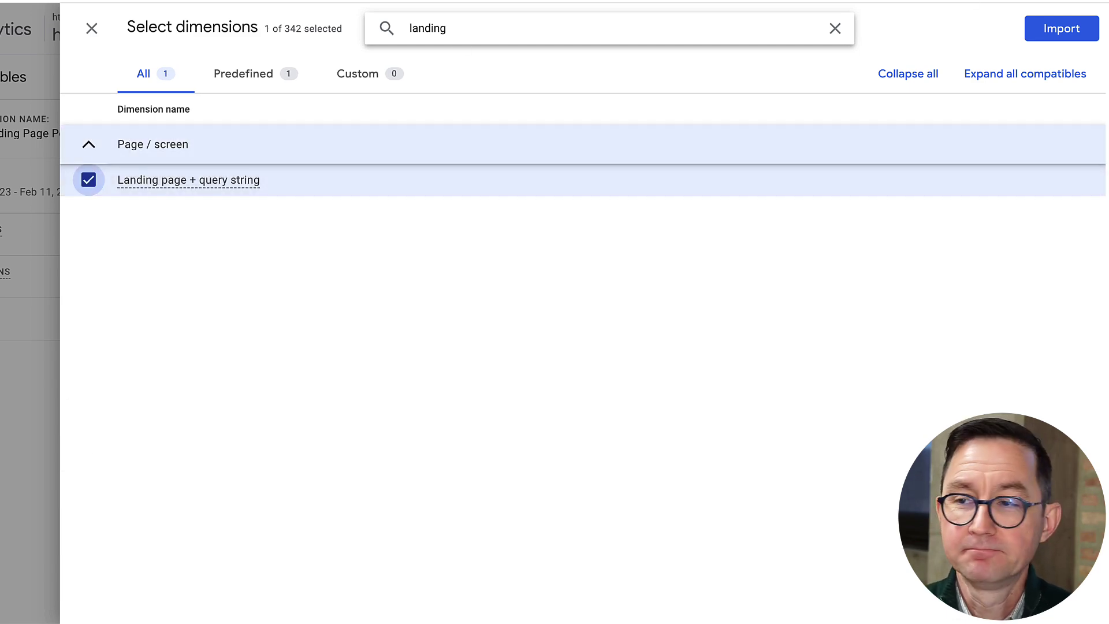
left_click(1061, 29)
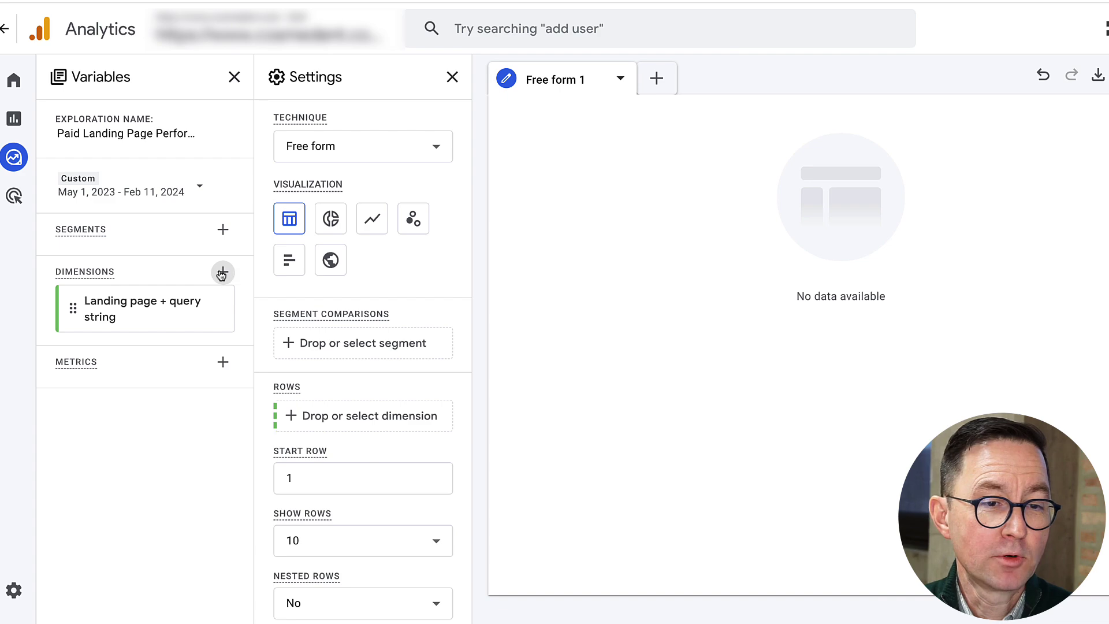
left_click(222, 274)
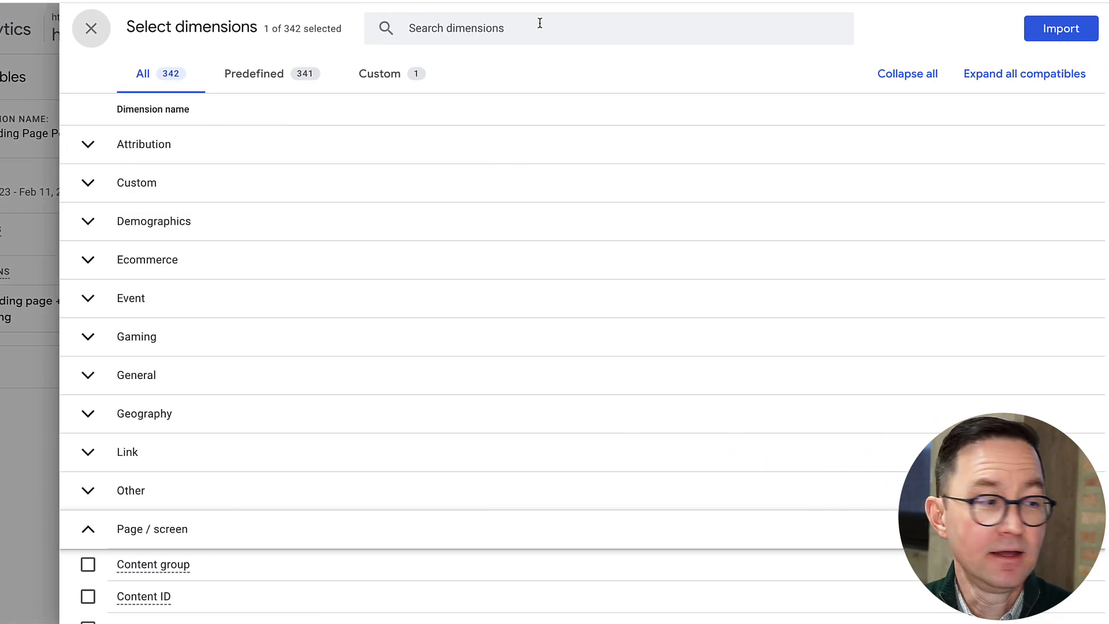
left_click(539, 23)
type("medium")
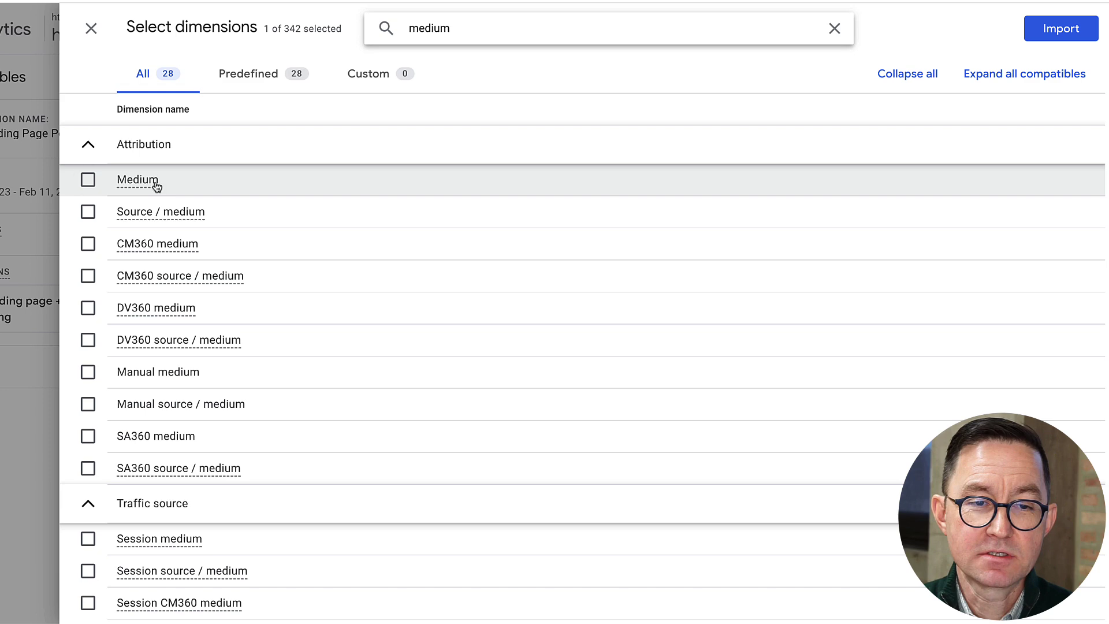
left_click(87, 538)
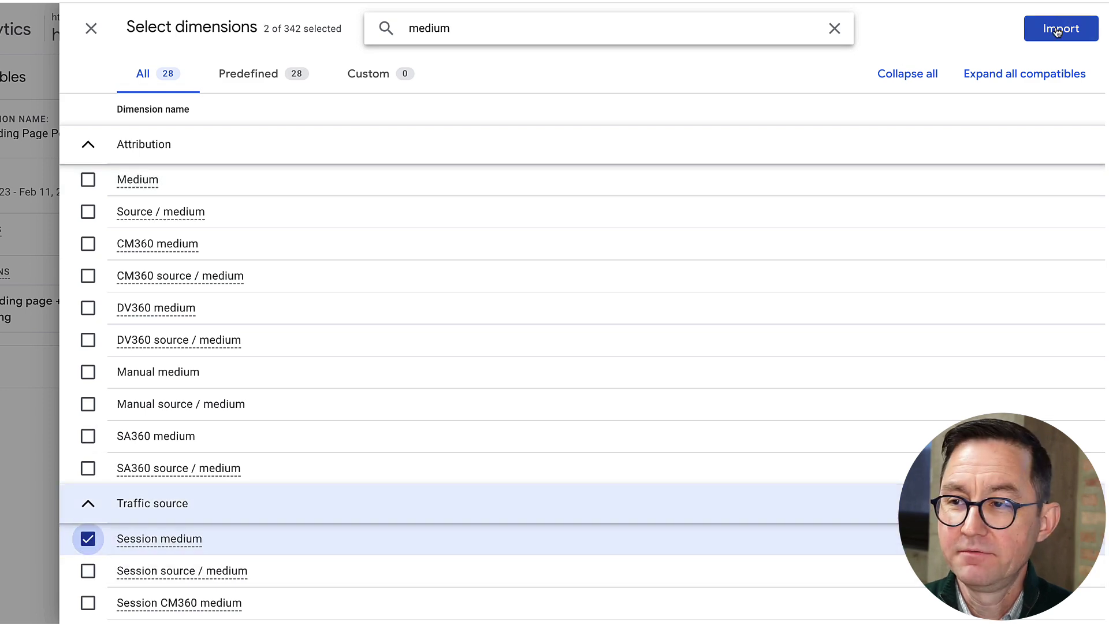
left_click(1058, 28)
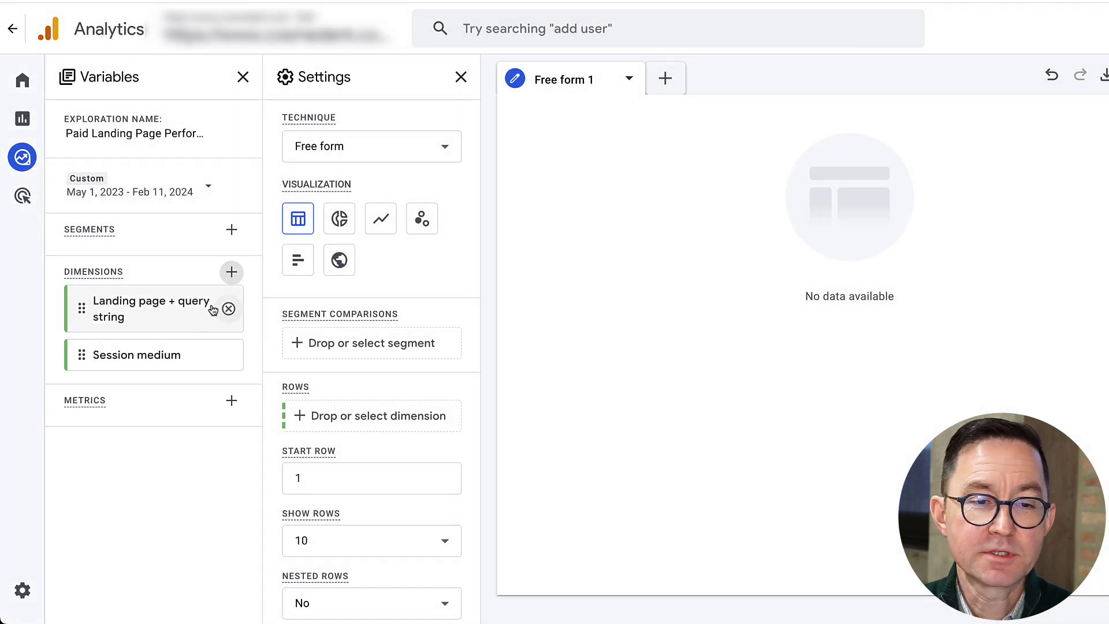
Import the Device category dimension.
left_click(231, 272)
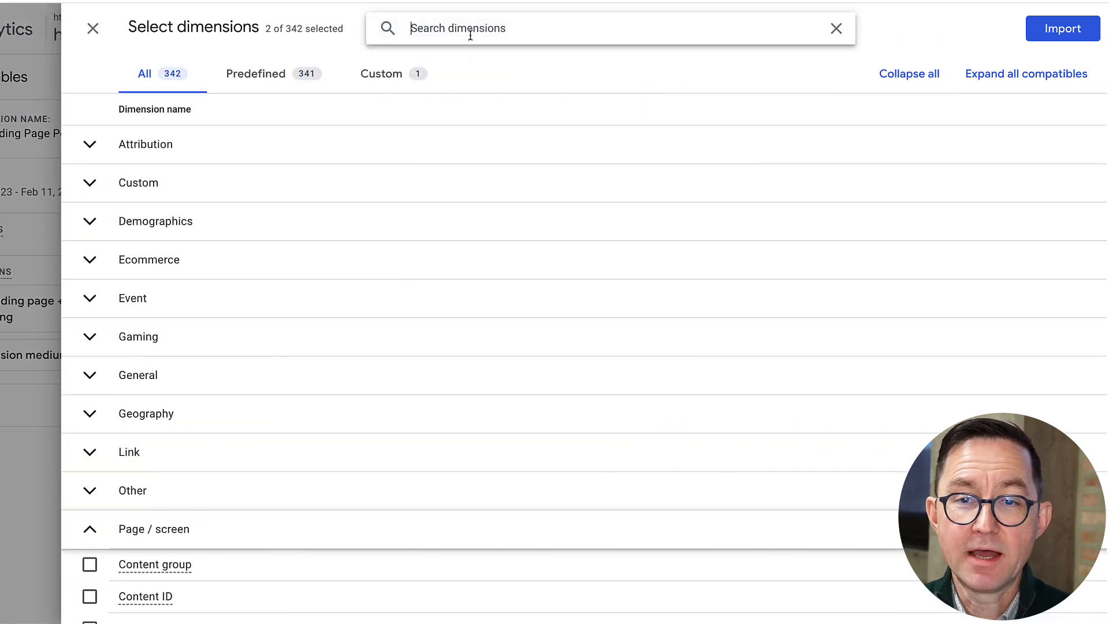
type("cate")
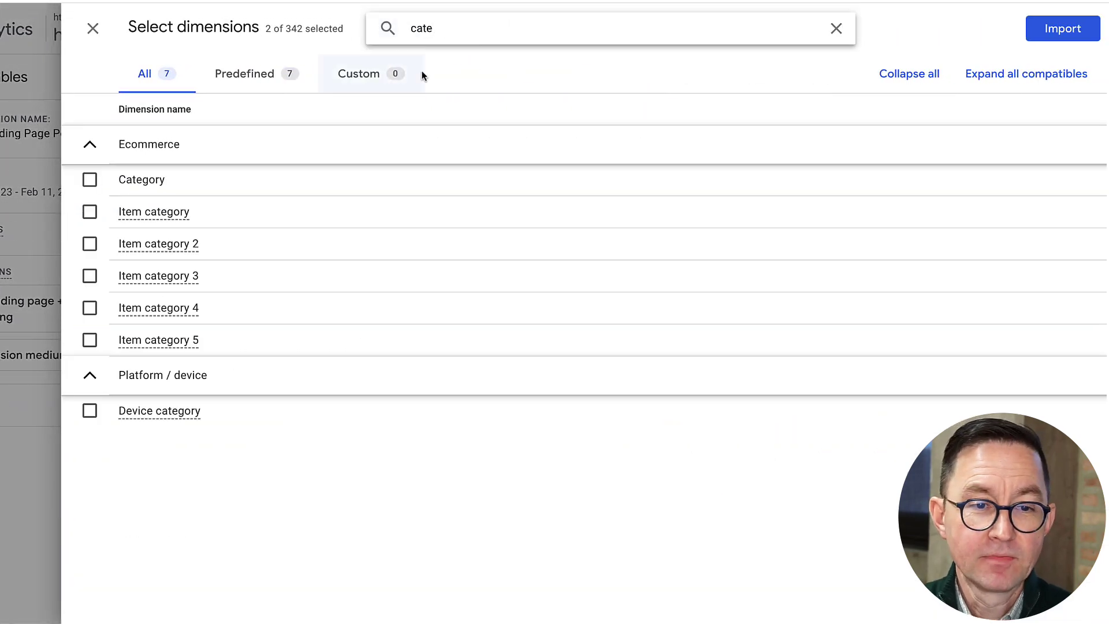
left_click(89, 410)
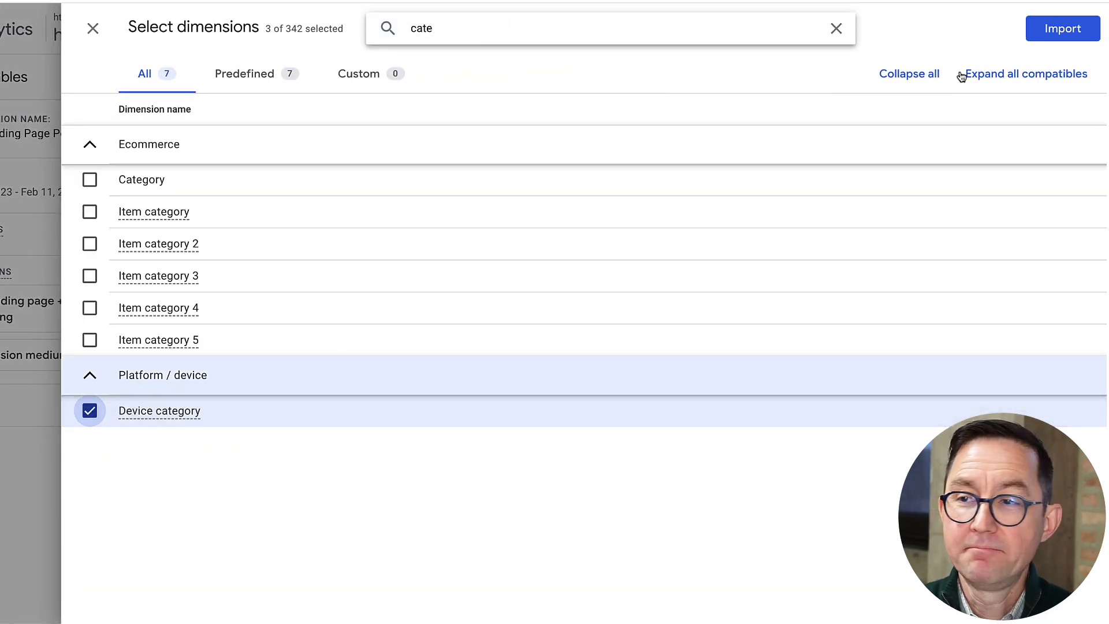
left_click(1054, 33)
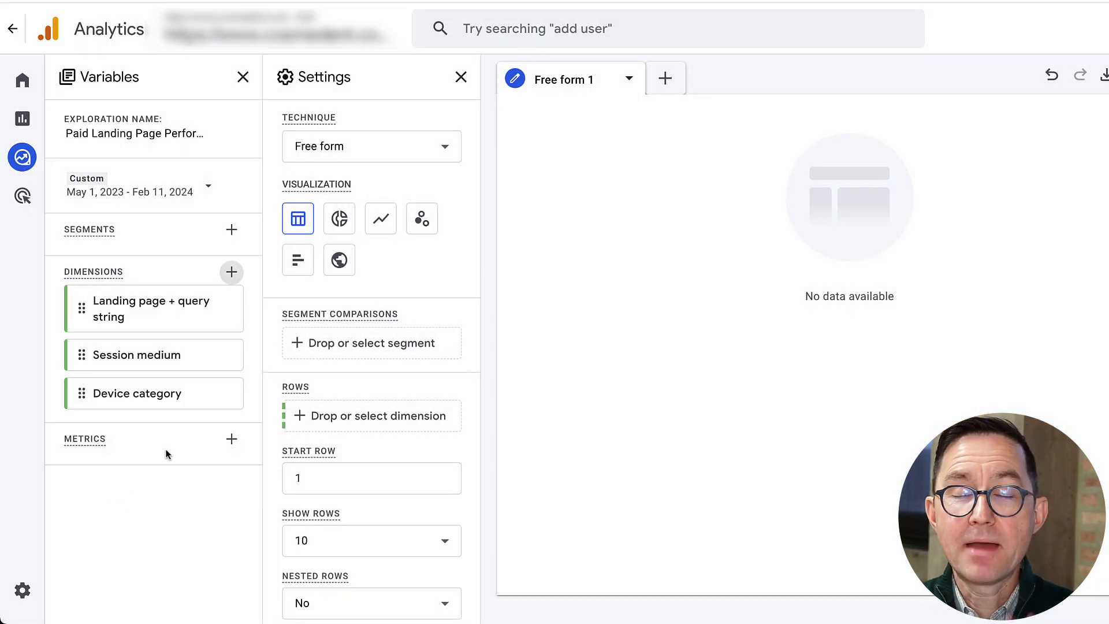
left_click(232, 440)
Import the Sessions and Session conversion rate metrics.
left_click(403, 27)
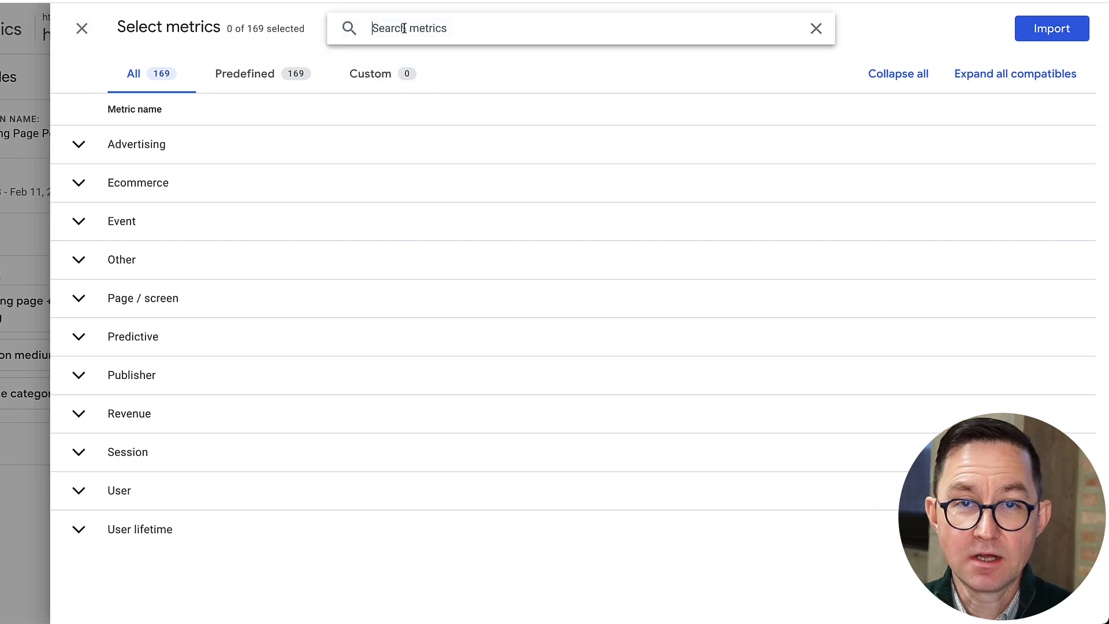
type("session")
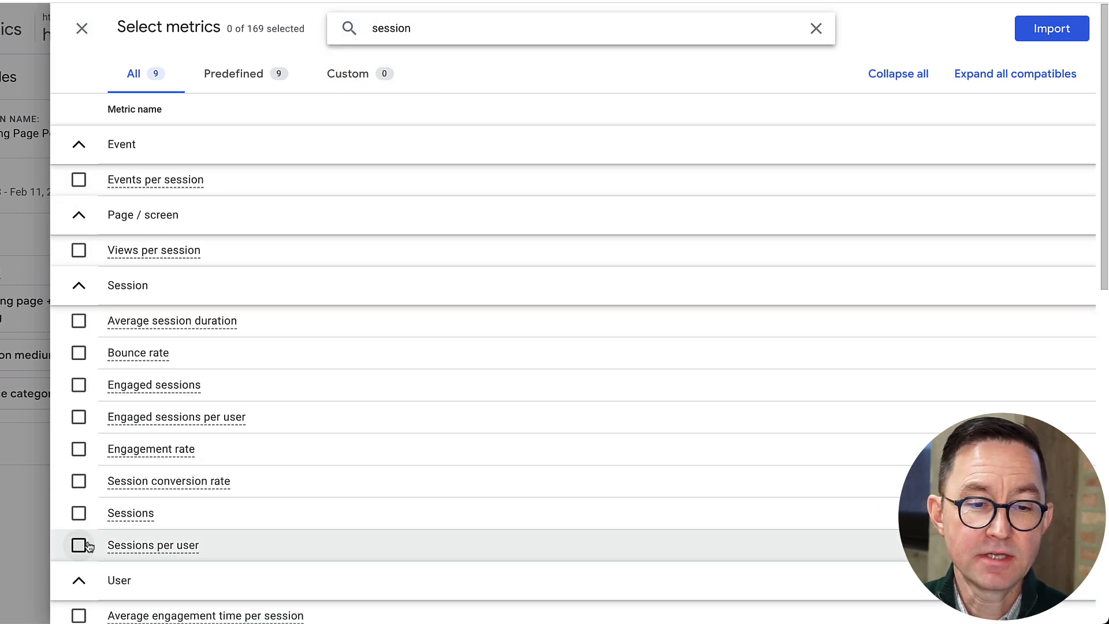
left_click(87, 515)
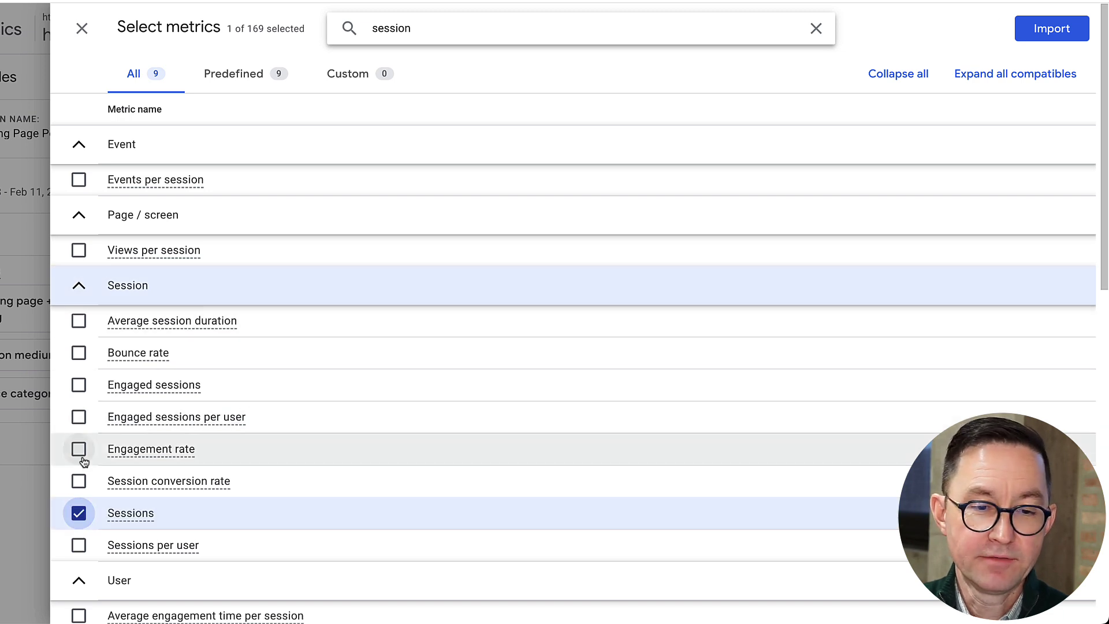
left_click(77, 481)
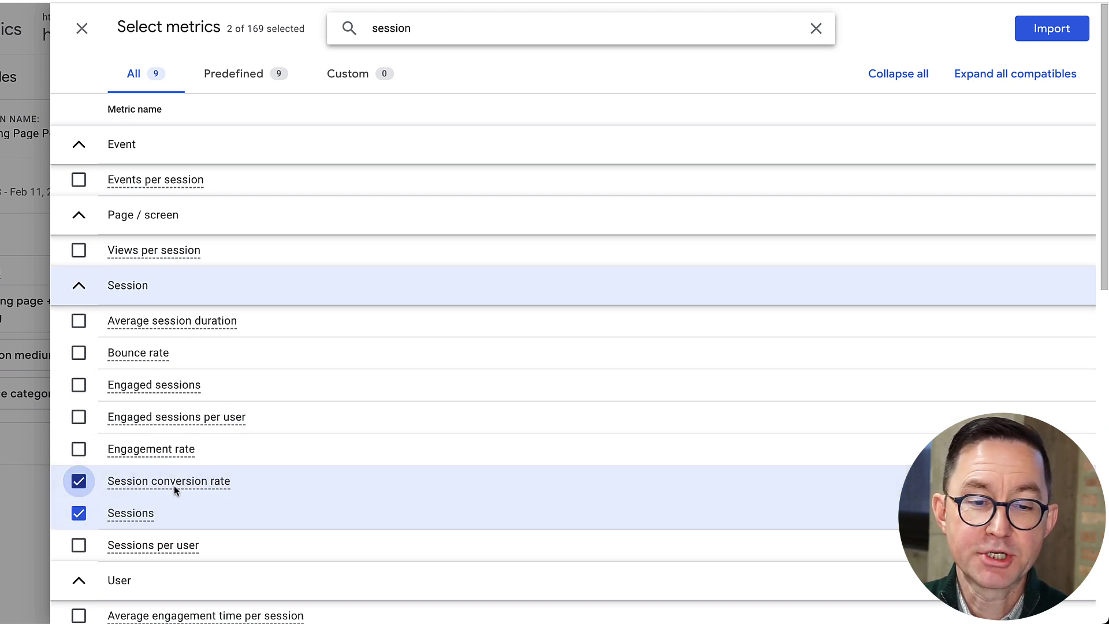
left_click(1025, 29)
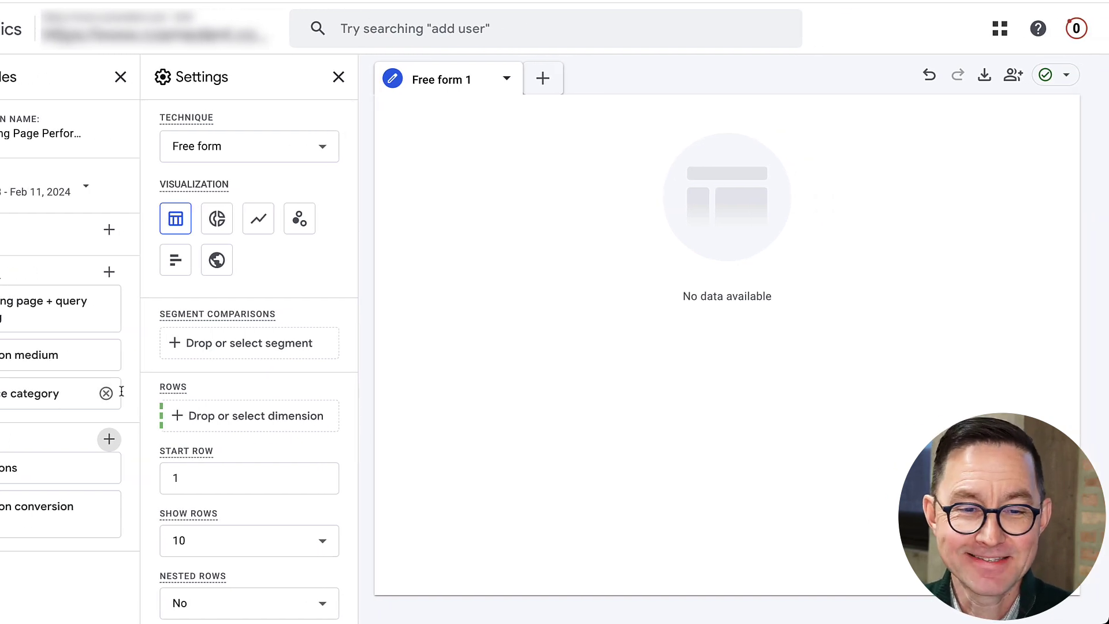
Put Landing page + query string in Rows and Sessions plus Session conversion rate in Values.
left_click(234, 419)
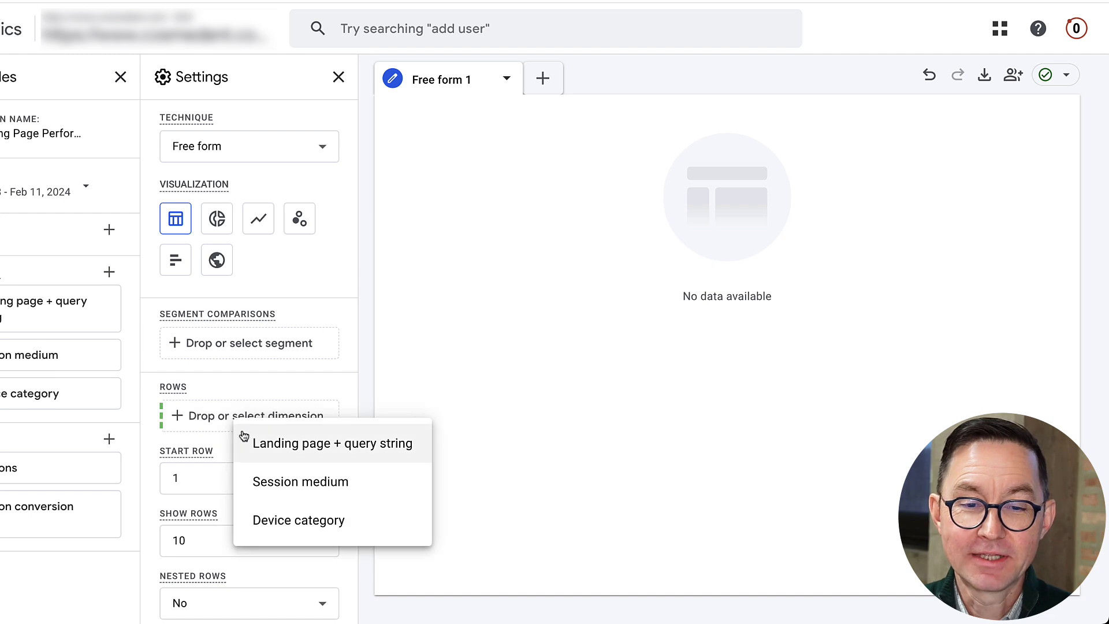
left_click(243, 442)
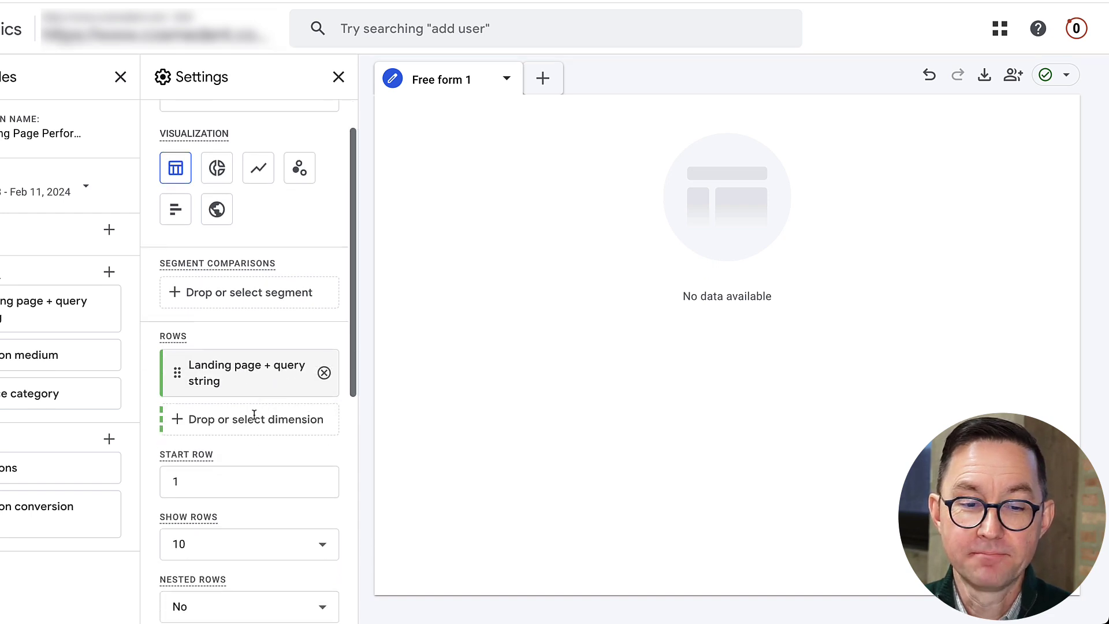
scroll(229, 467, "down", 3)
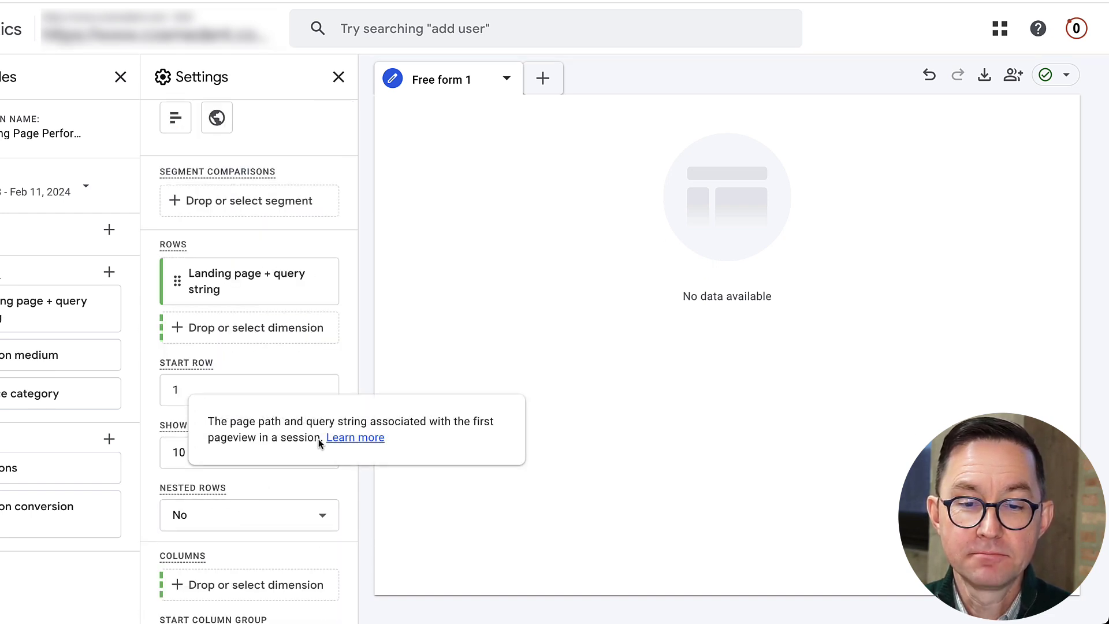
scroll(318, 463, "down", 7)
left_click(228, 437)
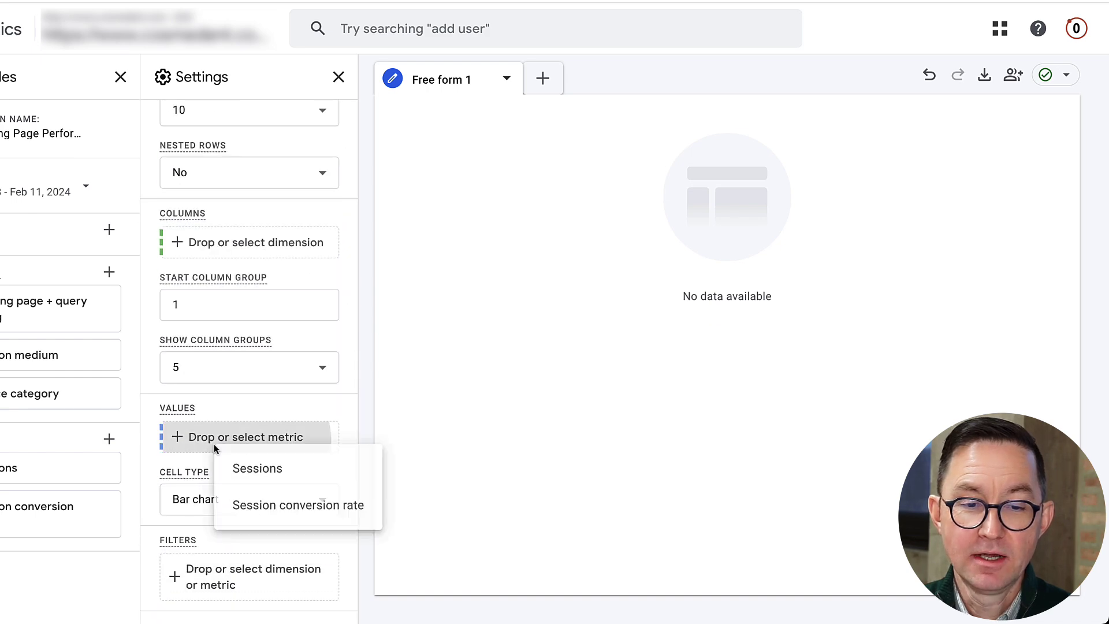
left_click(231, 468)
left_click(224, 474)
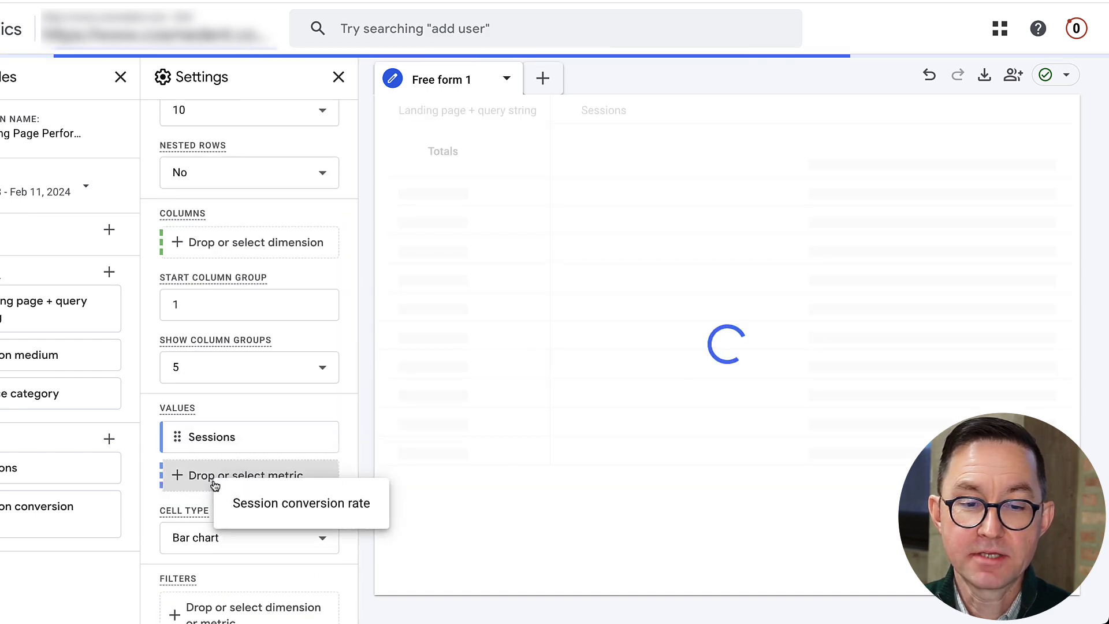
left_click(234, 504)
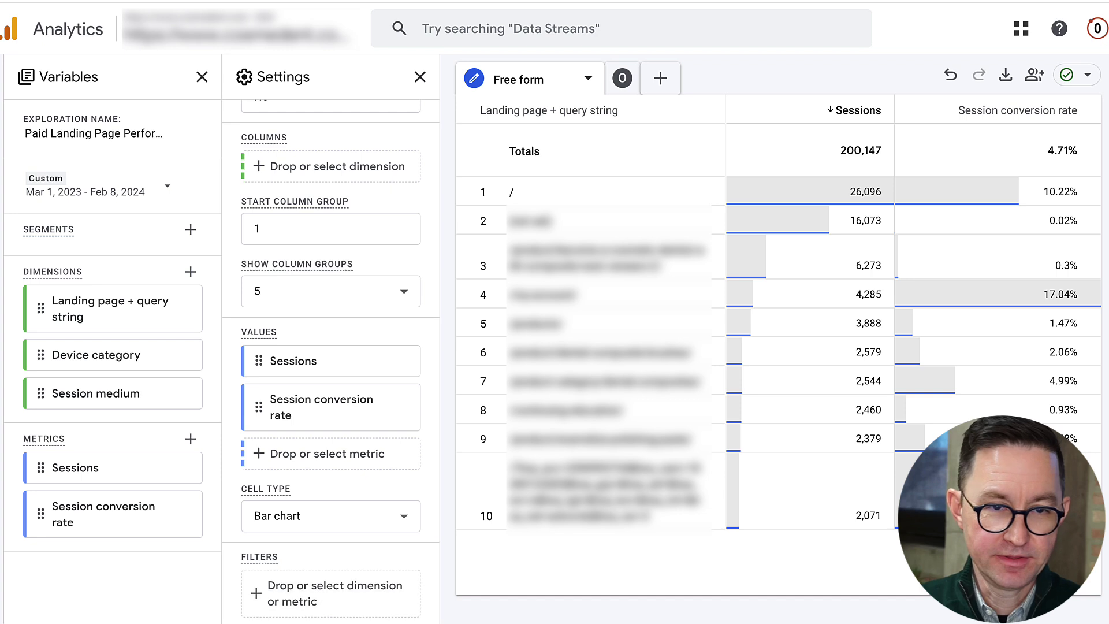
Filter the table to Session medium exactly matching cpc.
left_click(334, 588)
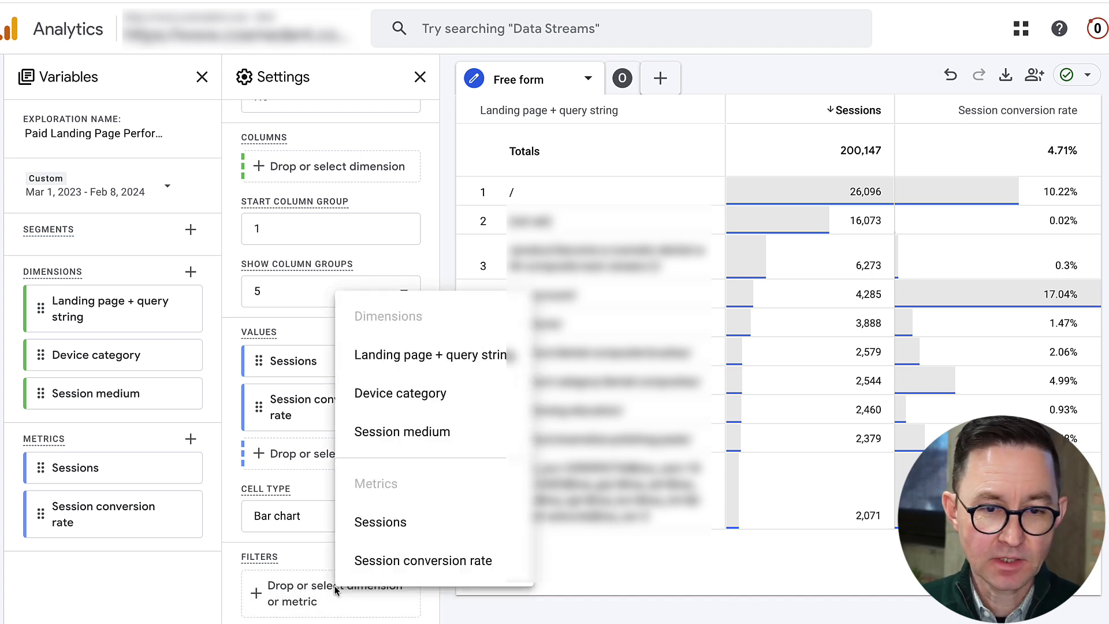
left_click(403, 440)
scroll(378, 488, "down", 4)
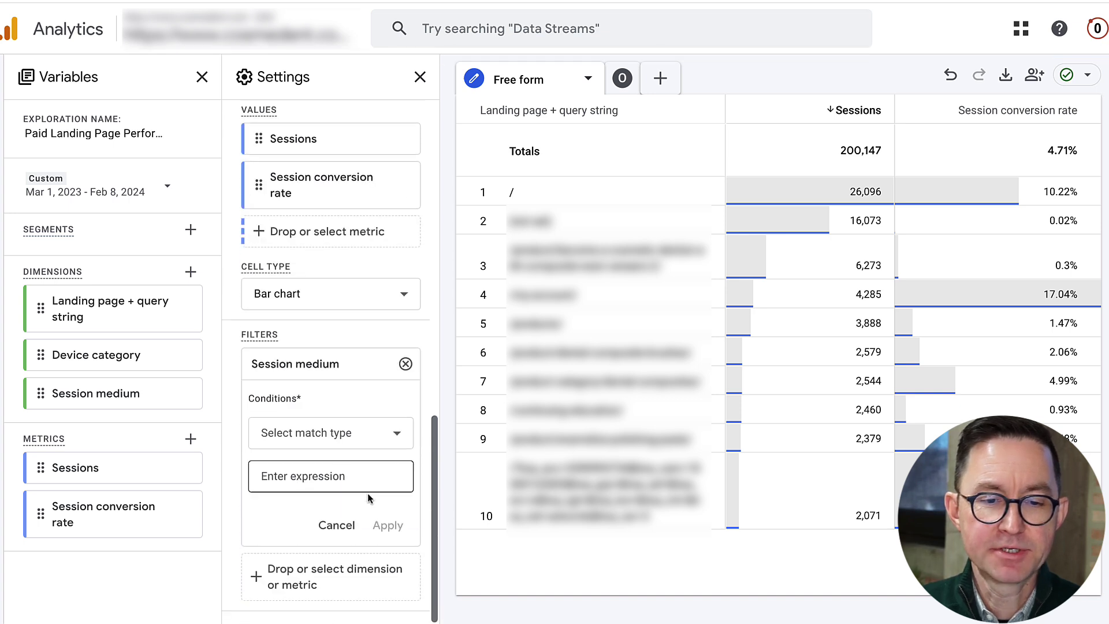
left_click(334, 436)
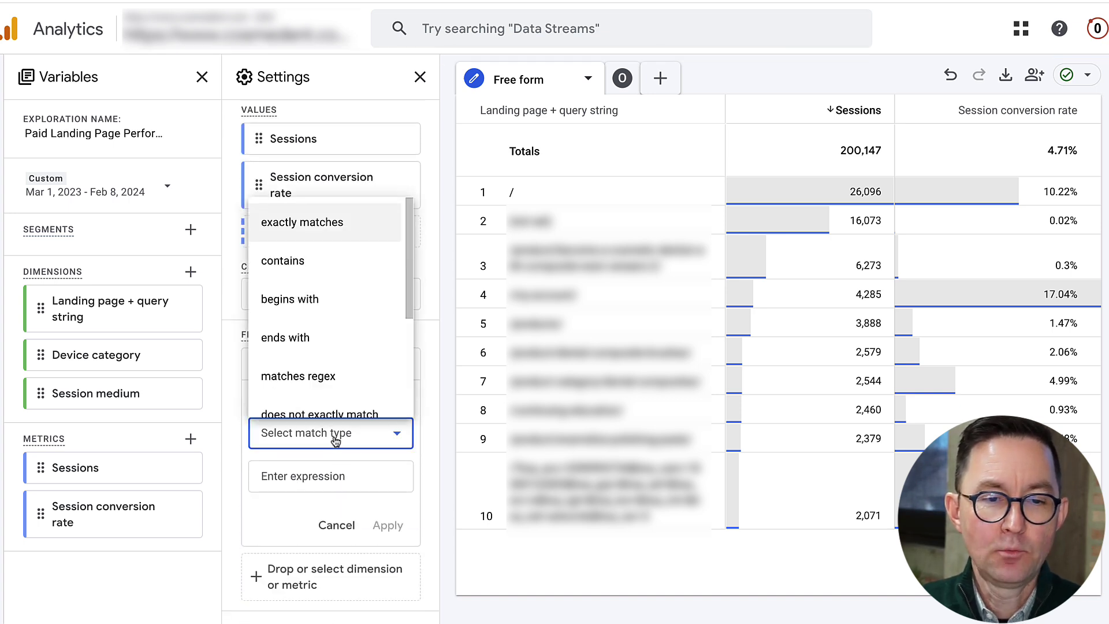
left_click(297, 223)
left_click(297, 484)
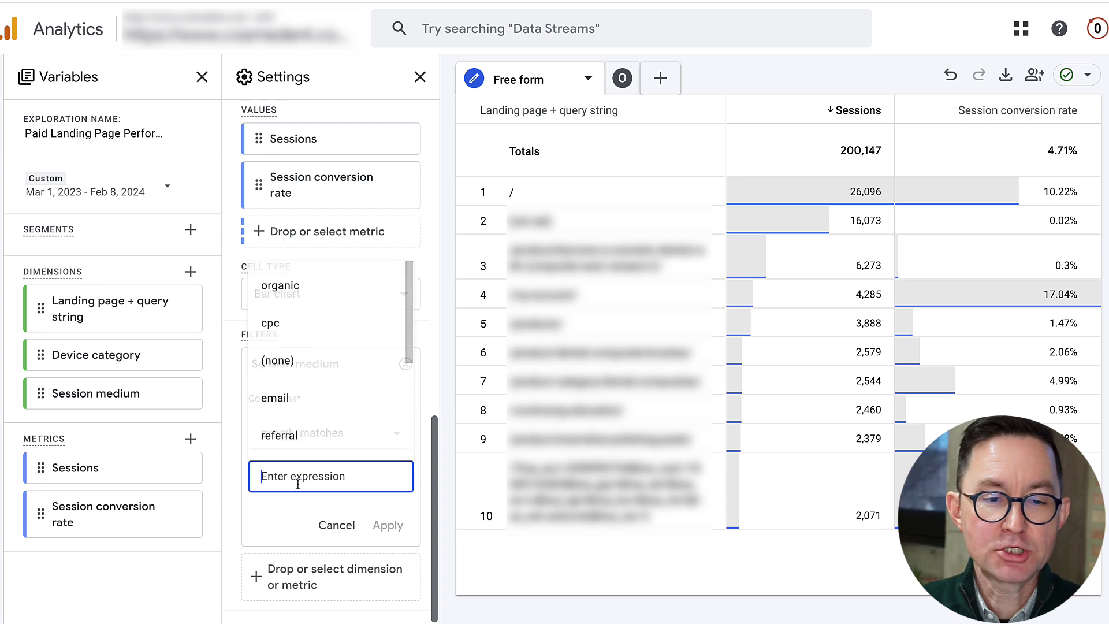
left_click(279, 328)
left_click(388, 525)
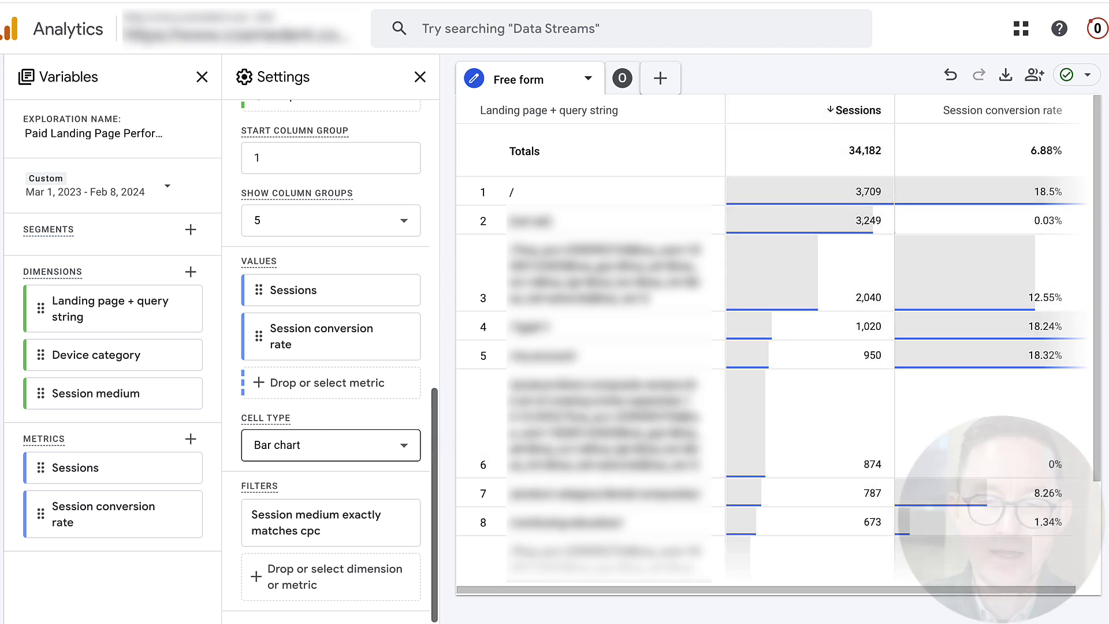
Change the table's cell type from Bar chart to Heat map.
left_click(392, 456)
left_click(347, 563)
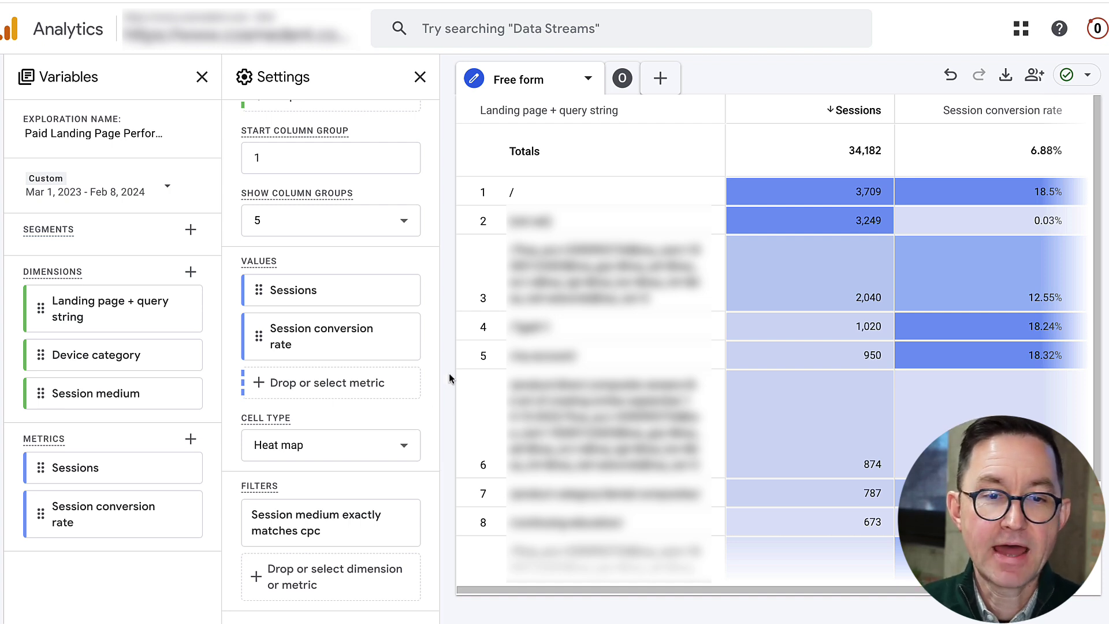
left_click_drag(434, 401, 445, 315)
Add Device category to Columns, splitting figures into desktop and mobile.
left_click(360, 292)
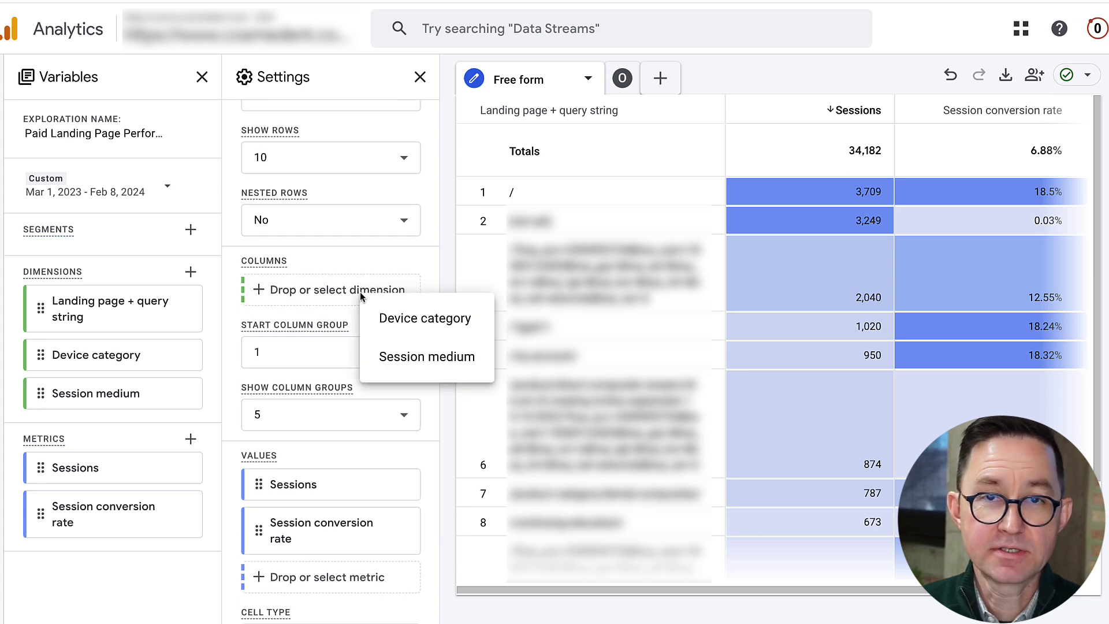
left_click(408, 324)
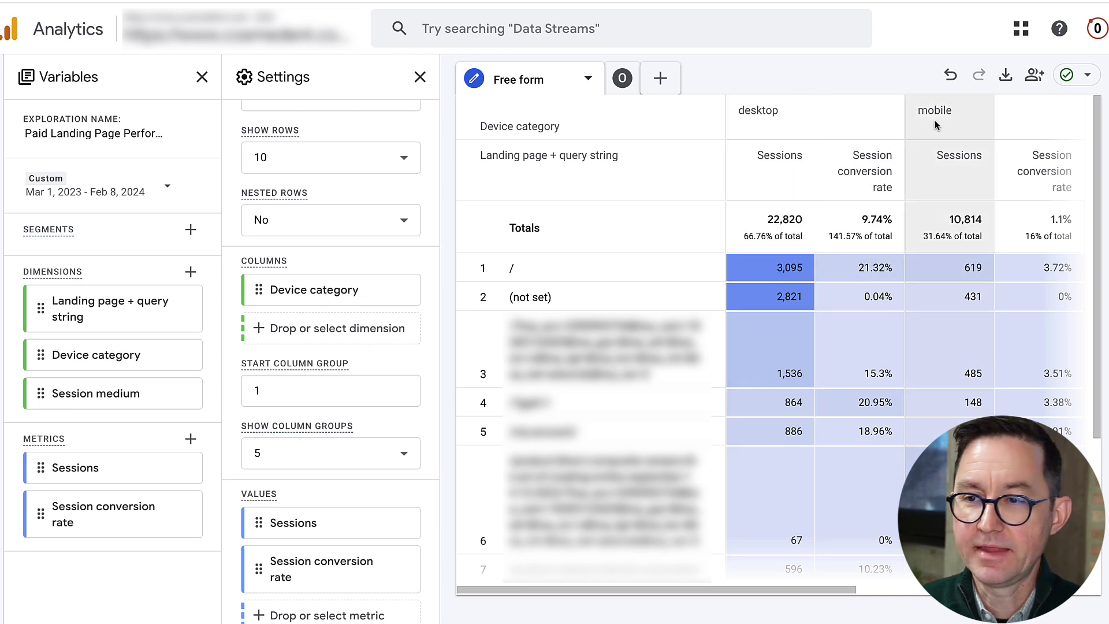
scroll(437, 299, "down", 4)
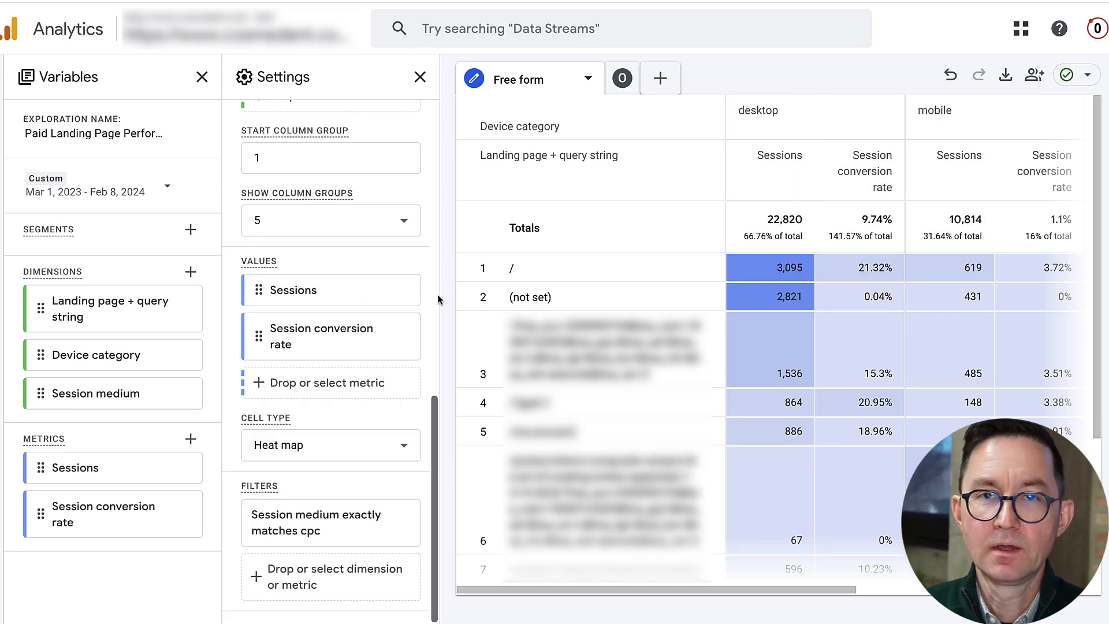
Exclude the (not set) landing page row and scroll through the remaining table.
right_click(575, 301)
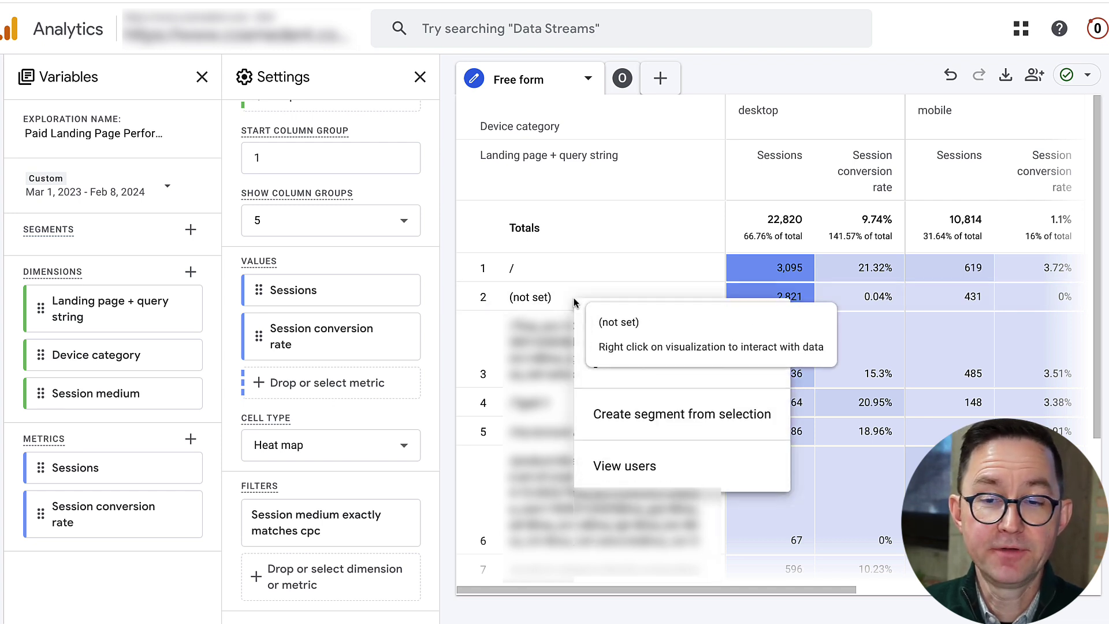
left_click(646, 364)
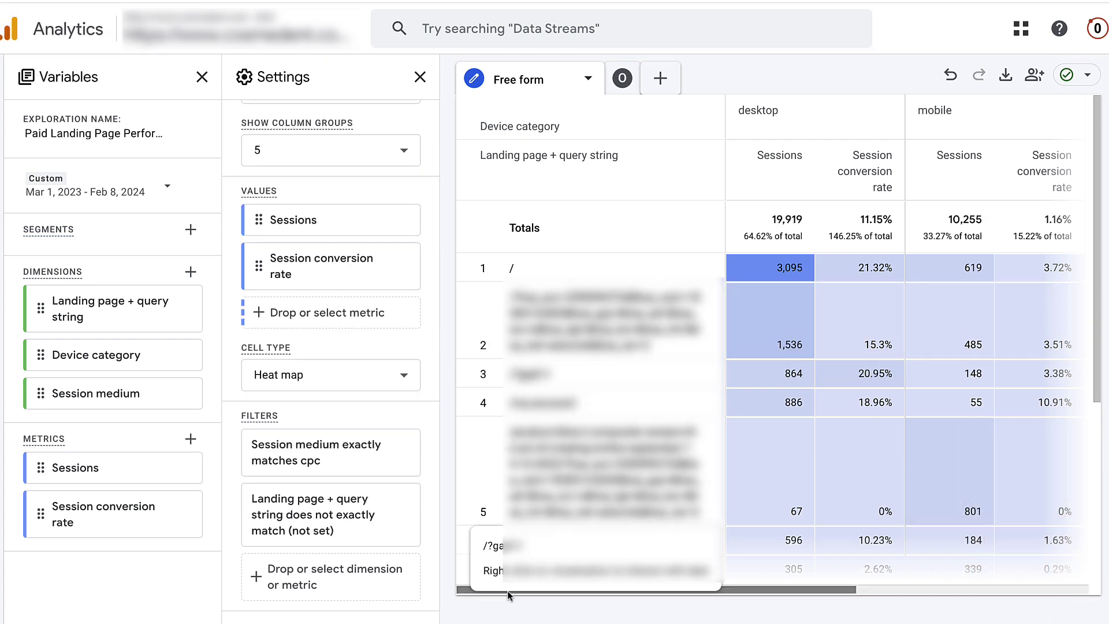
left_click_drag(753, 590, 761, 590)
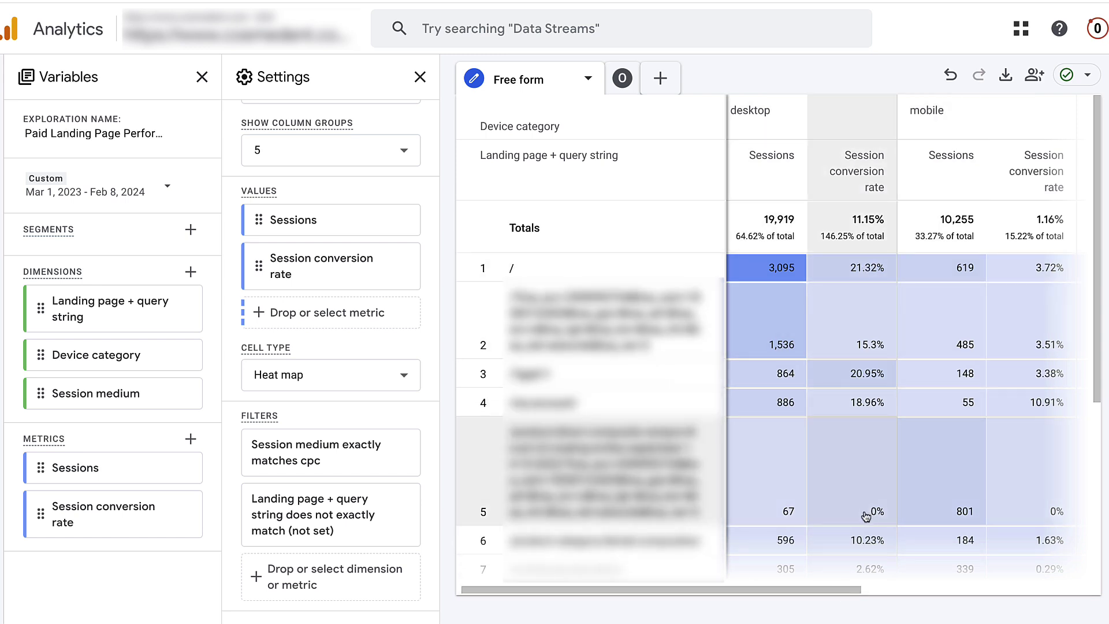
mouse_move(801, 588)
left_mouse_down()
mouse_move(825, 587)
mouse_move(799, 592)
left_mouse_up()
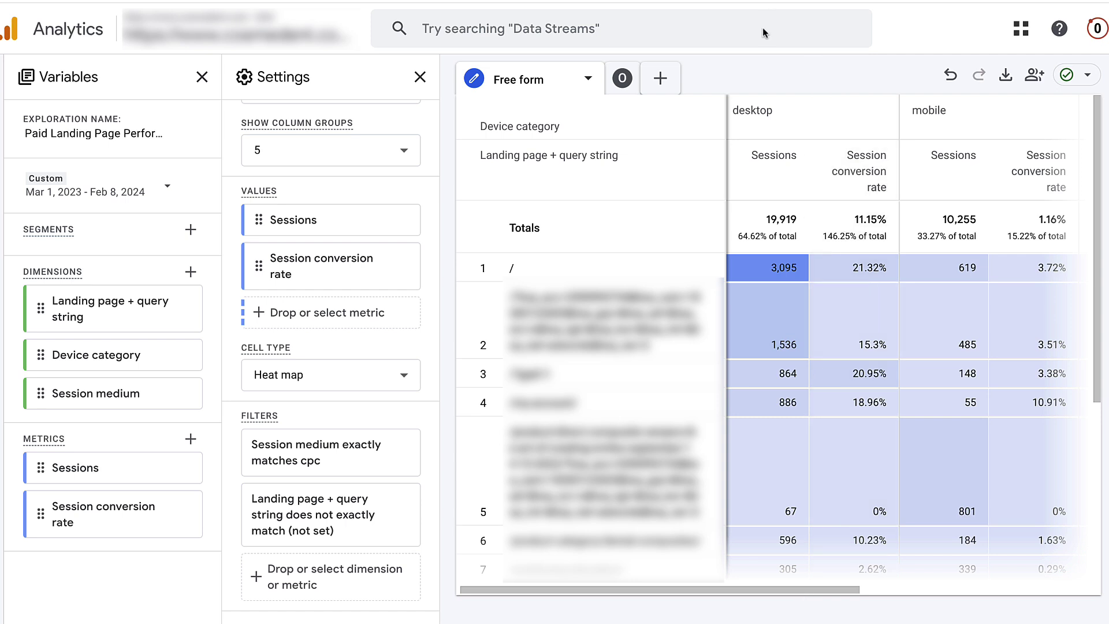
scroll(1015, 495, "down", 5)
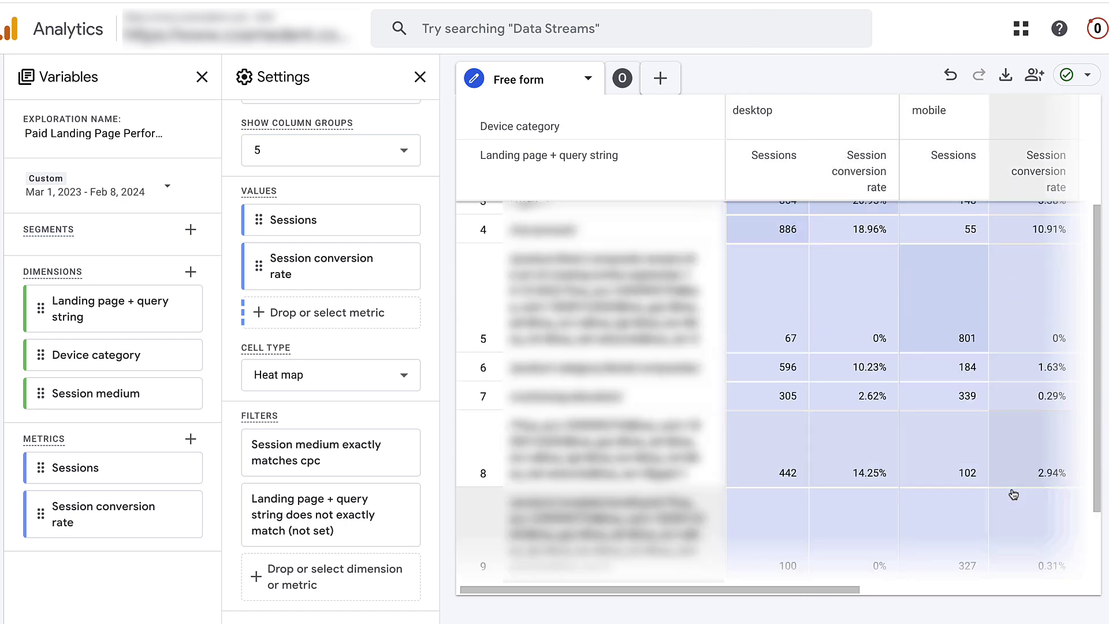
scroll(1010, 462, "down", 1)
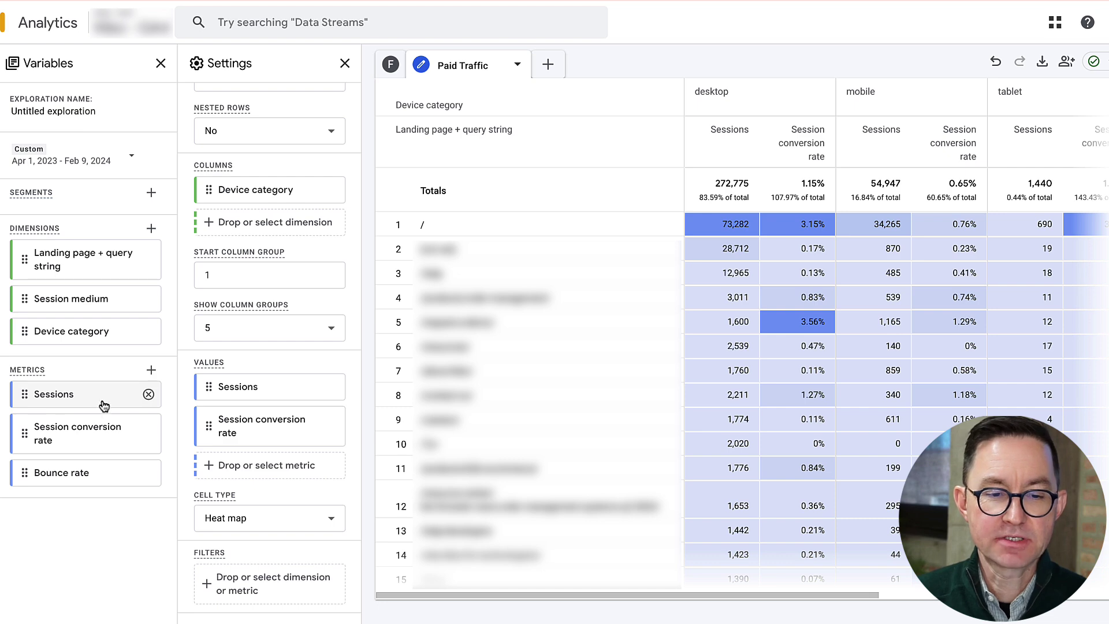
Start a Session medium filter, first choosing the contains match type.
left_click(244, 576)
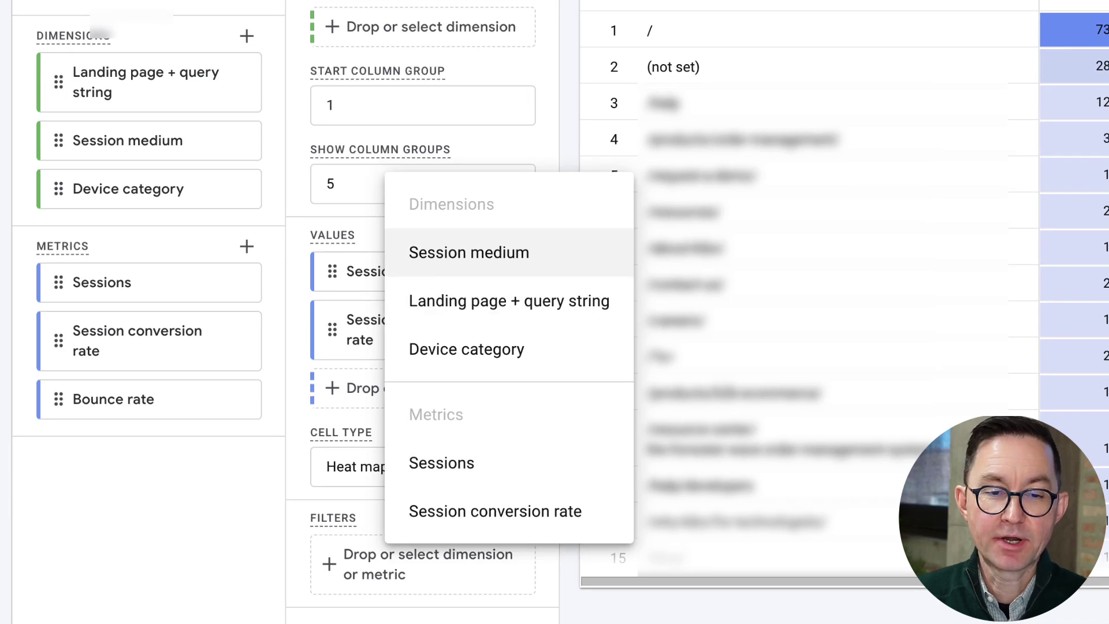
left_click(437, 254)
scroll(443, 370, "down", 4)
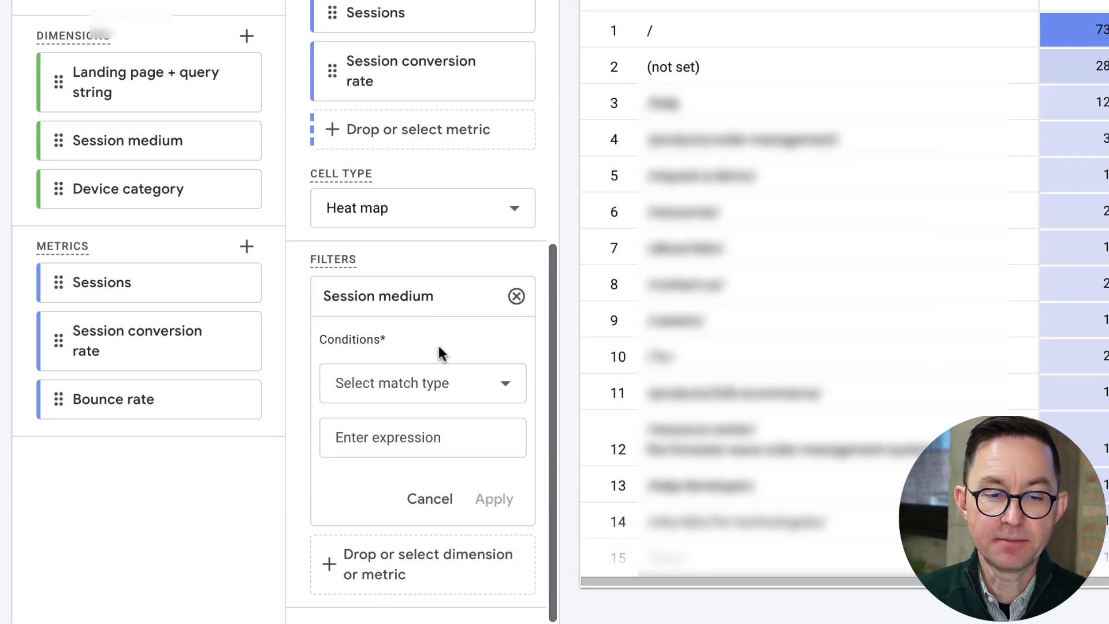
left_click(419, 381)
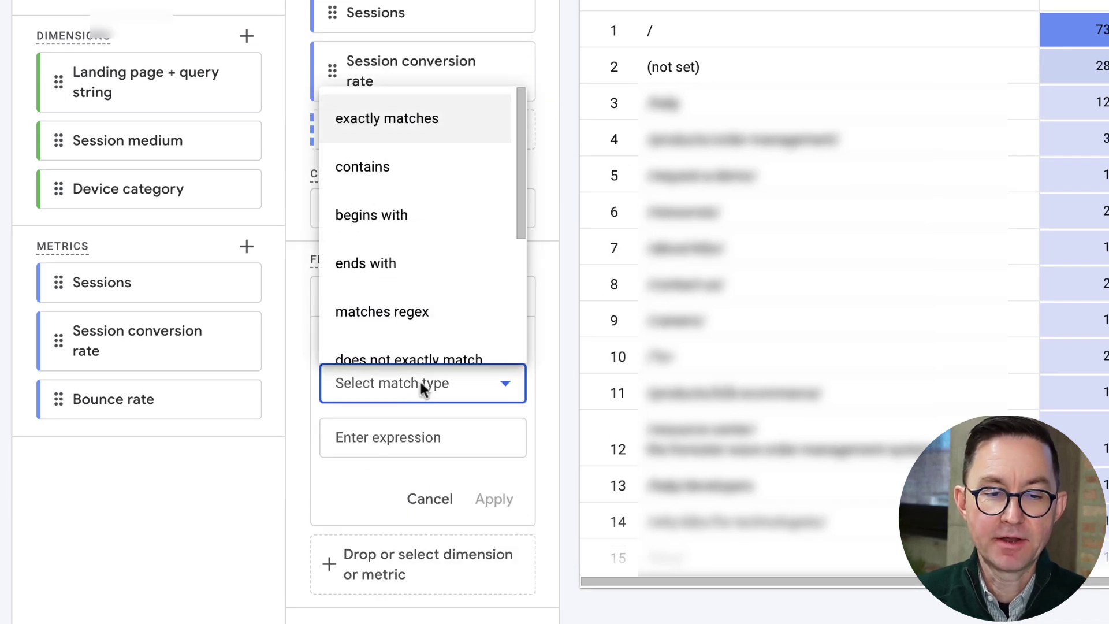
left_click(391, 173)
left_click(386, 437)
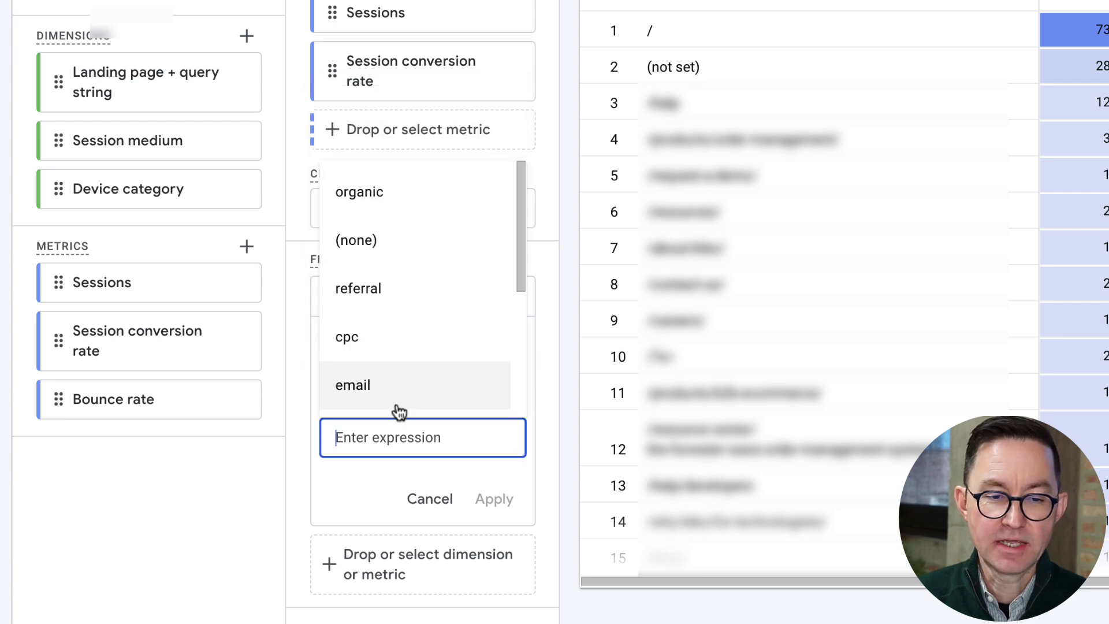
scroll(385, 335, "down", 3)
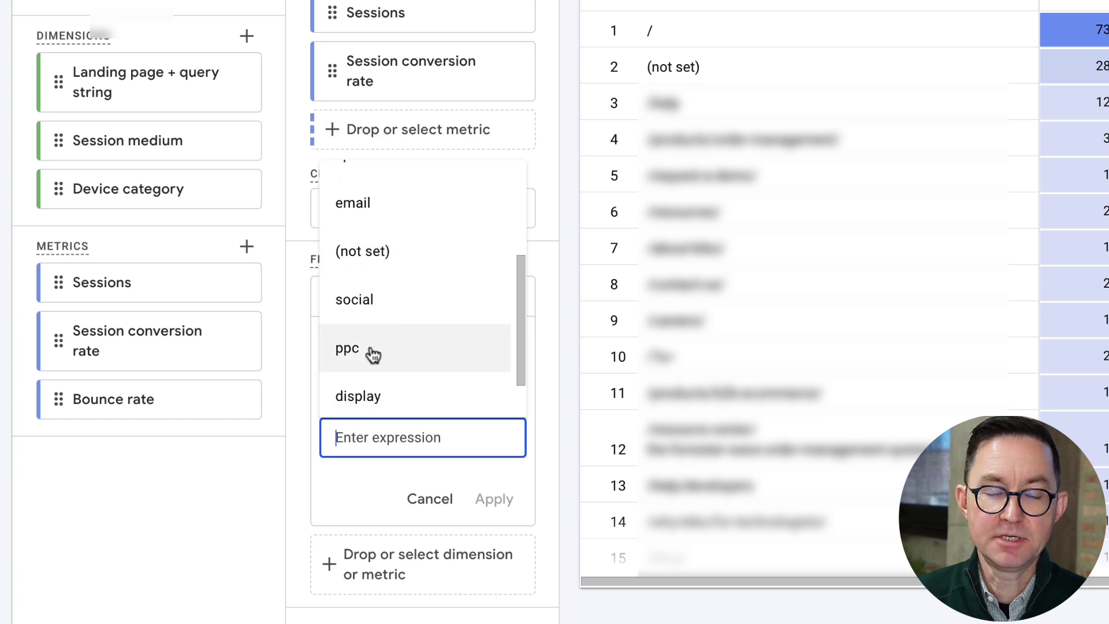
Switch the condition to matches regex, enter cpc|ppc, and apply the filter.
left_click(367, 475)
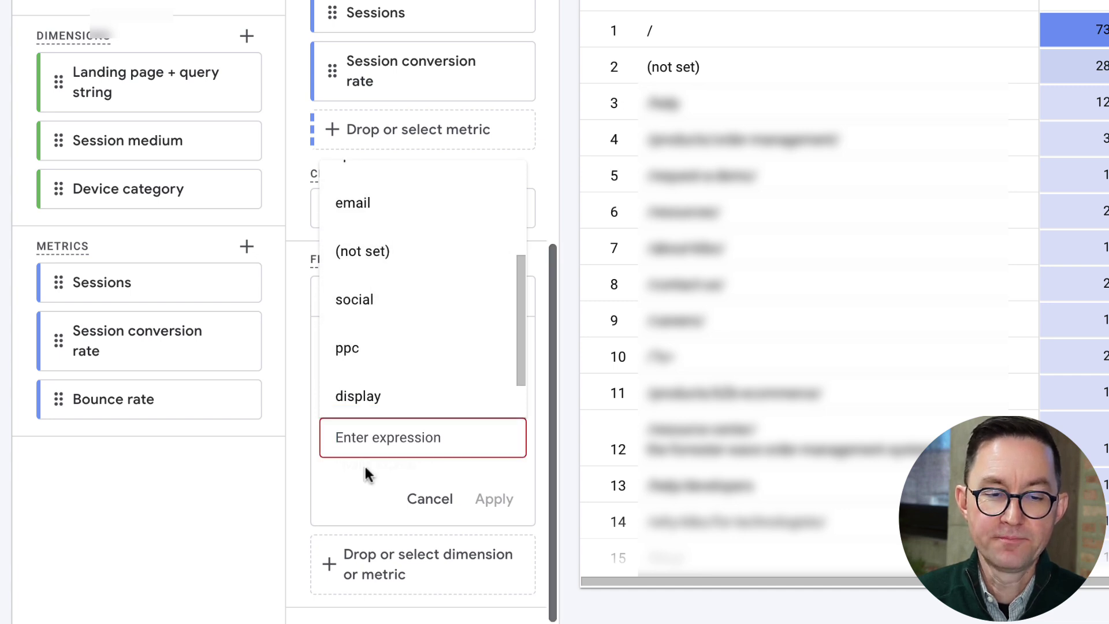
left_click(396, 383)
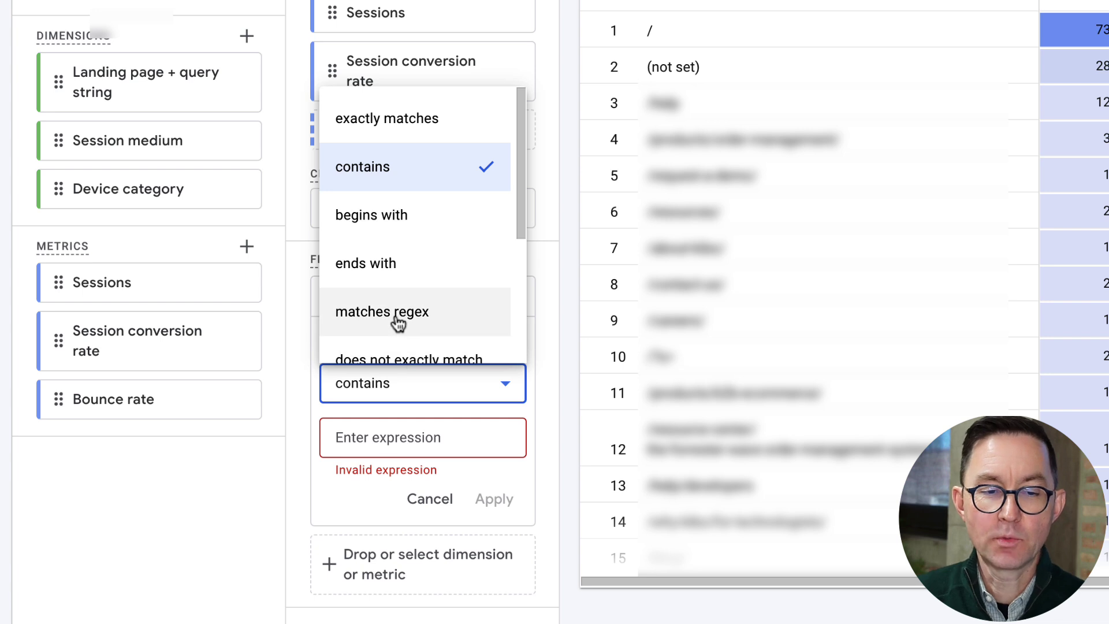
left_click(398, 317)
left_click(387, 436)
type("cpc|ppc")
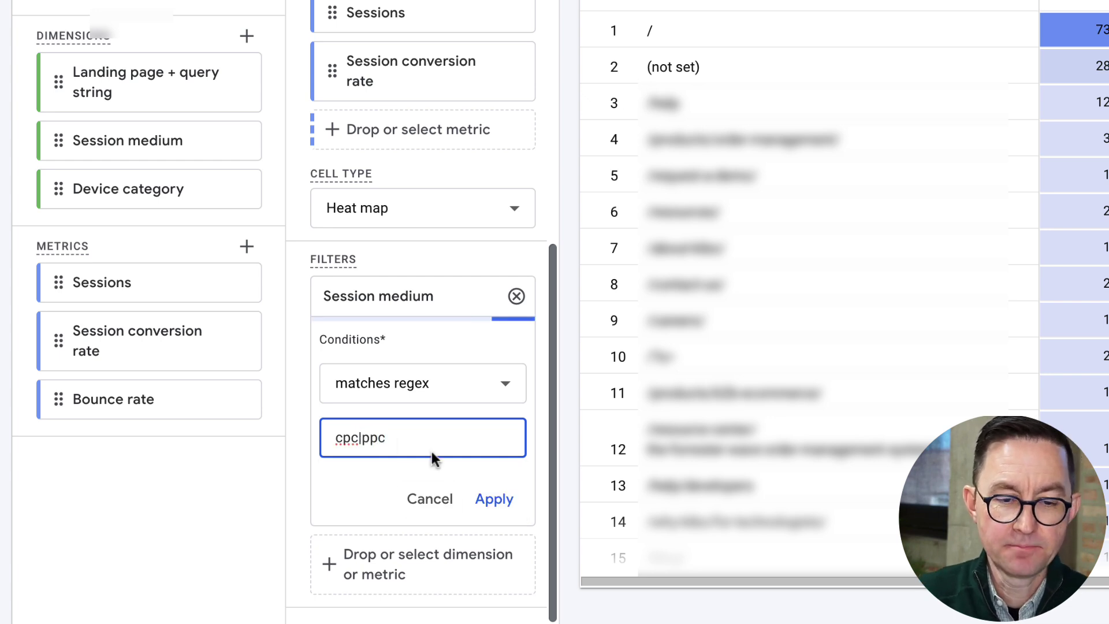
left_click(512, 507)
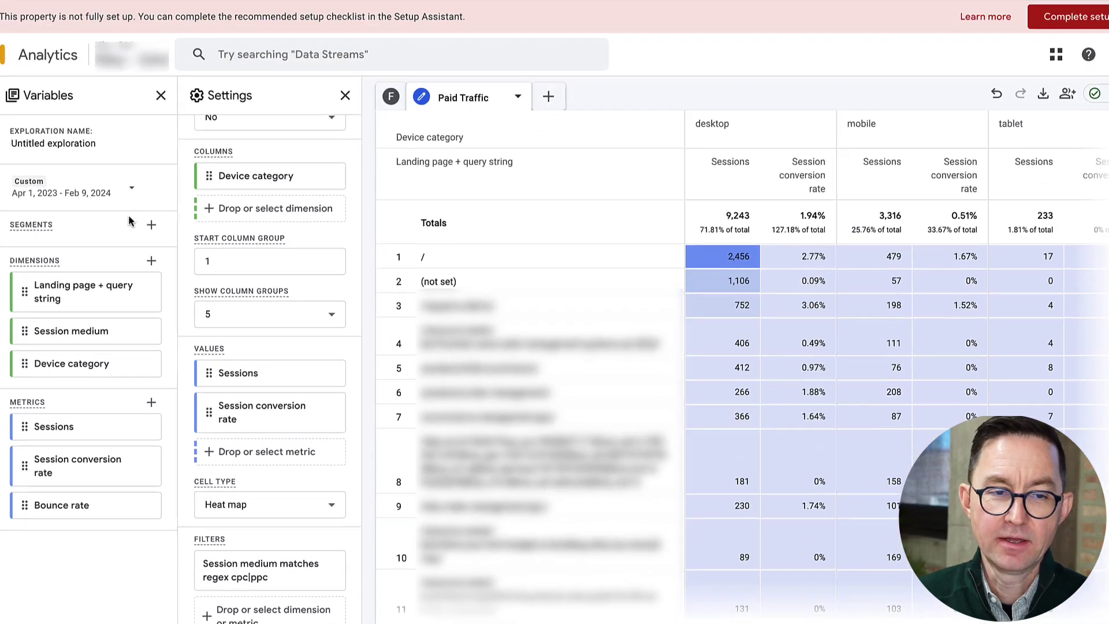
left_click(150, 227)
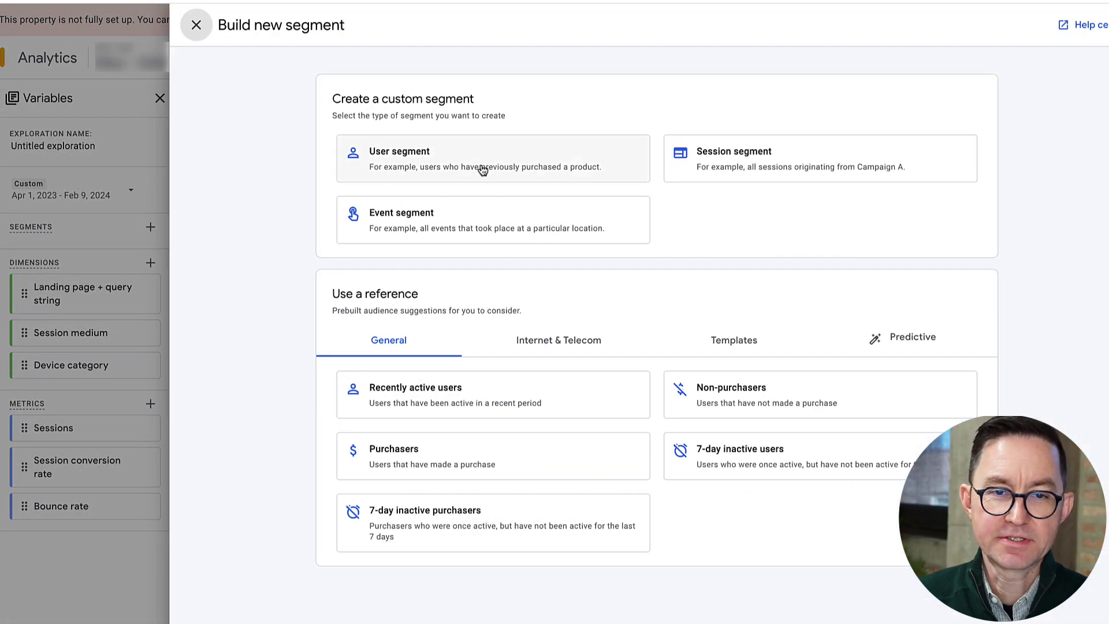
left_click(751, 154)
left_click(303, 179)
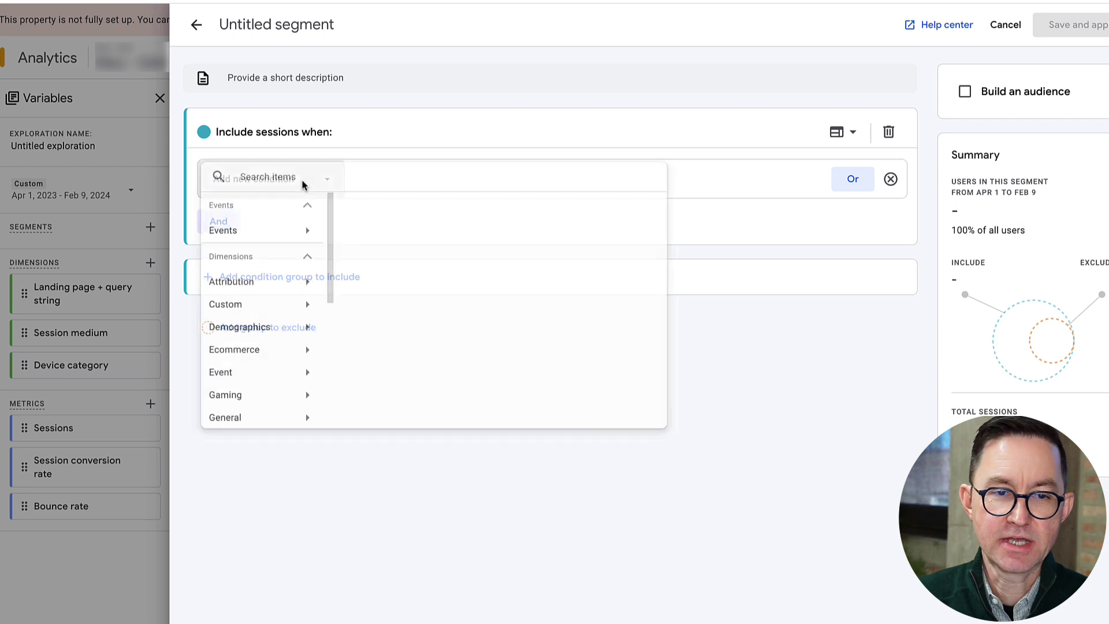
type("medium")
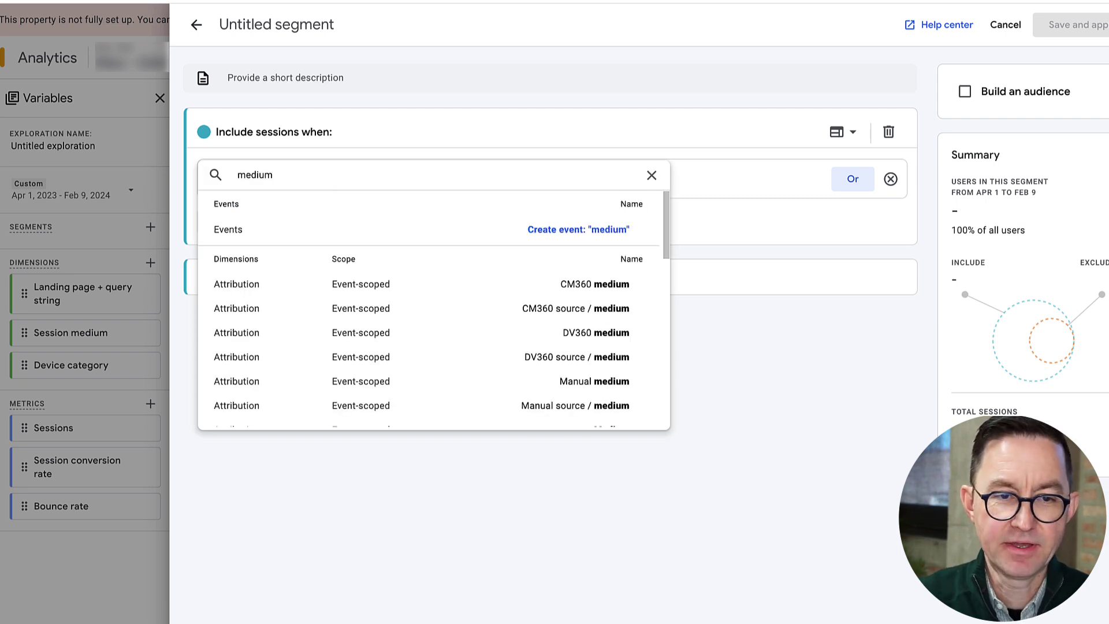
scroll(324, 376, "down", 4)
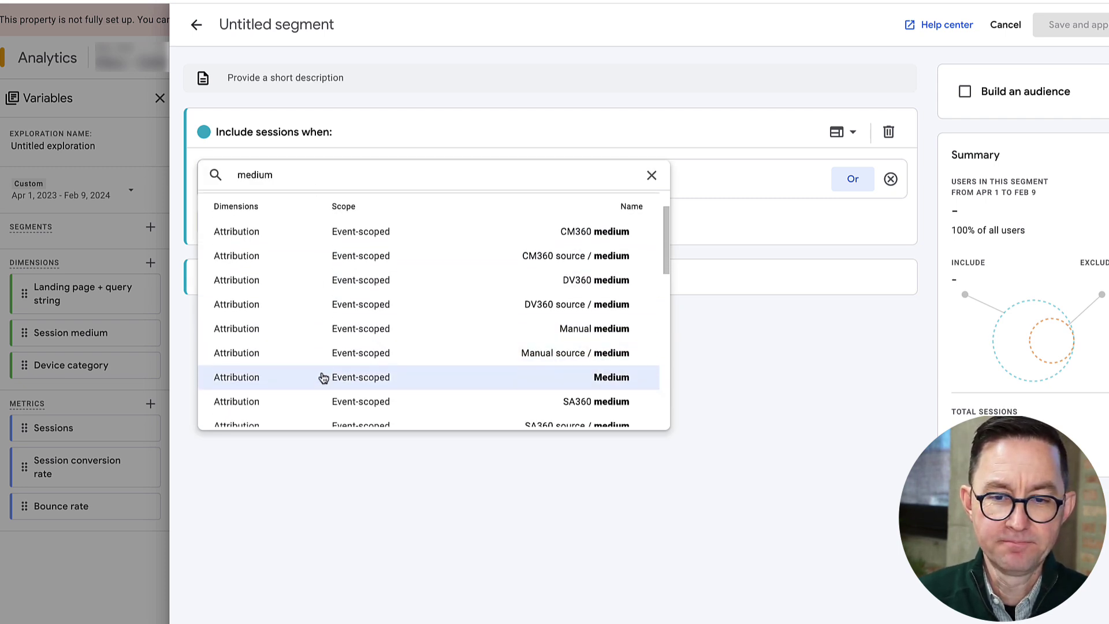
scroll(322, 374, "down", 1)
scroll(437, 395, "down", 1)
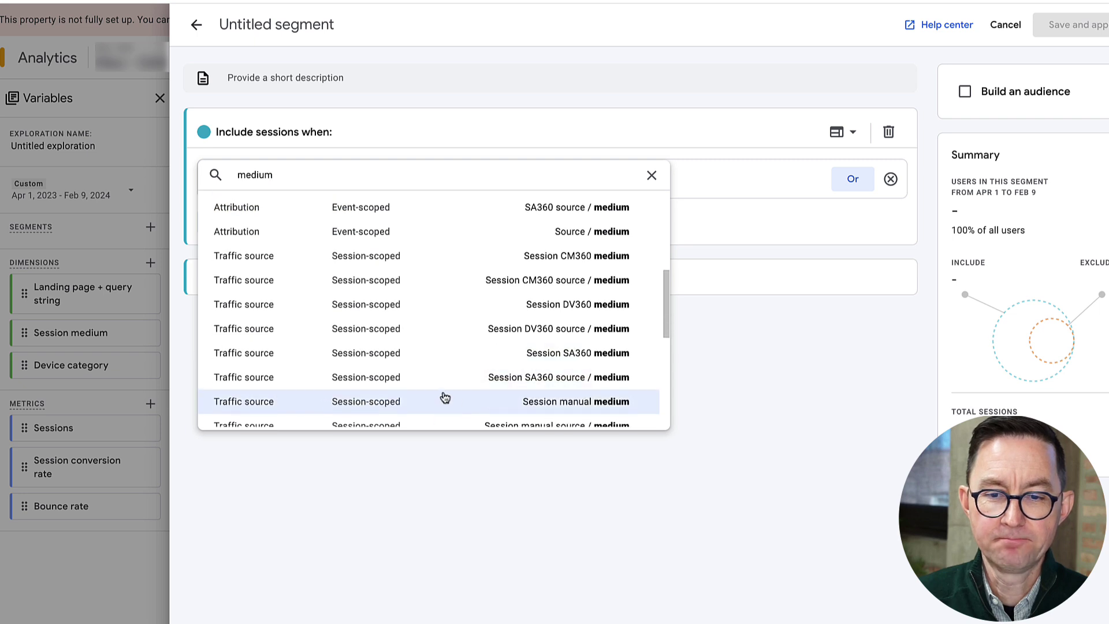
scroll(491, 381, "down", 2)
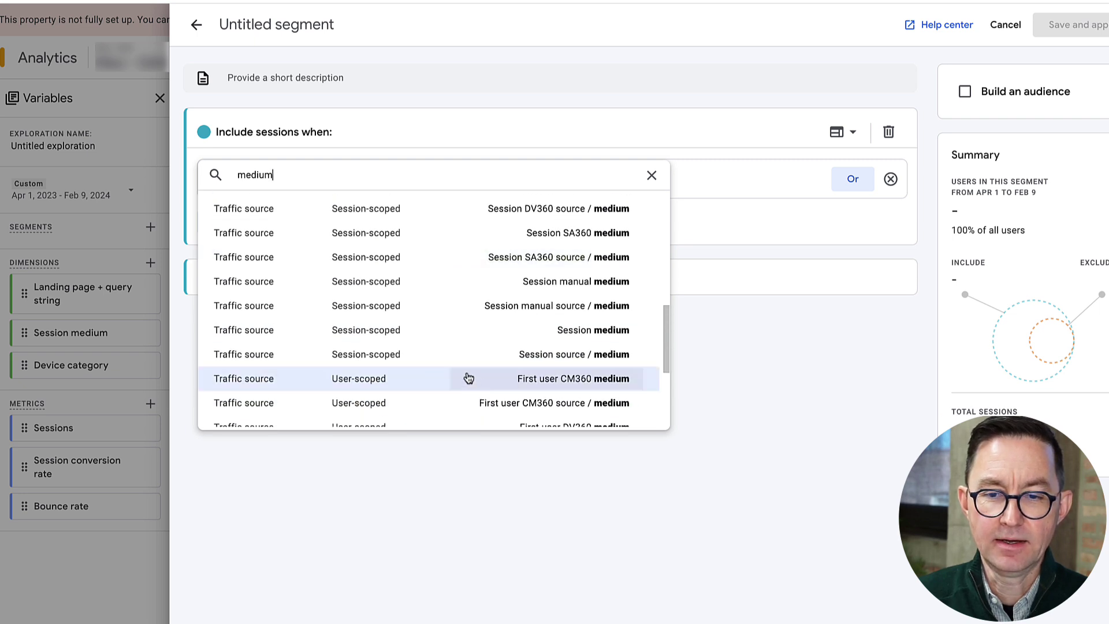
left_click(492, 332)
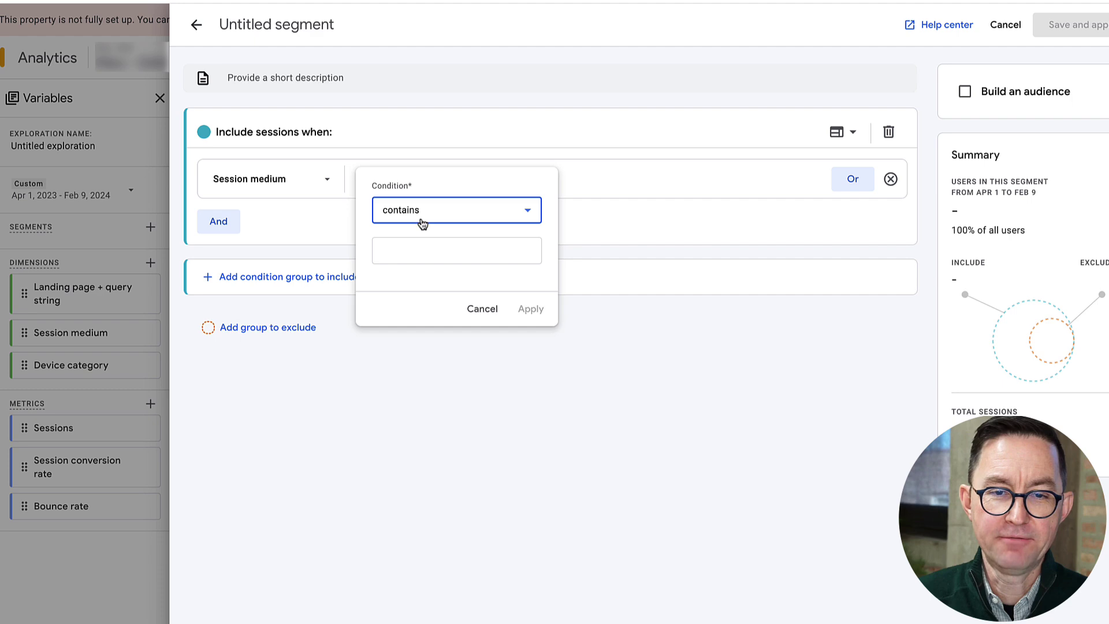
left_click(196, 26)
left_click(196, 26)
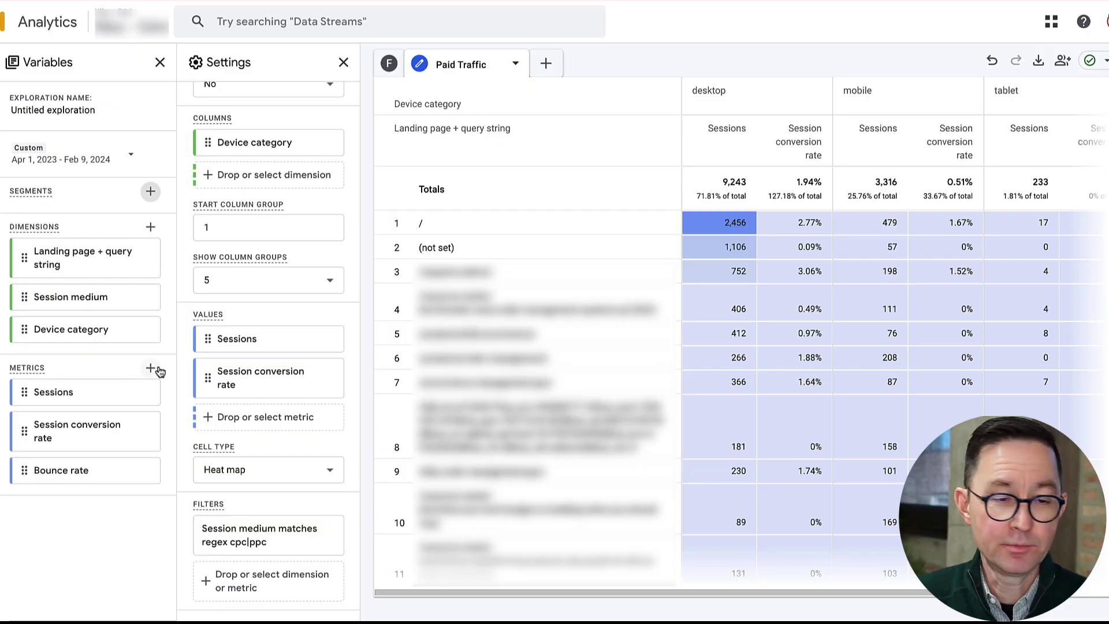
Remove Bounce rate from the metrics list and re-import it through metric search.
left_click(146, 470)
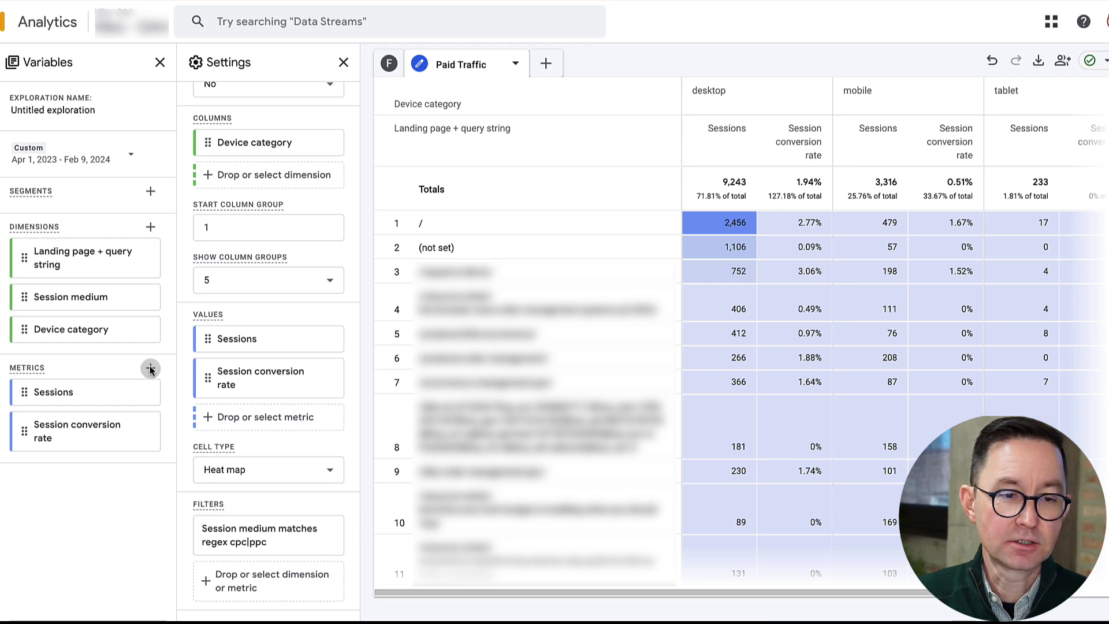
left_click(150, 368)
left_click(516, 29)
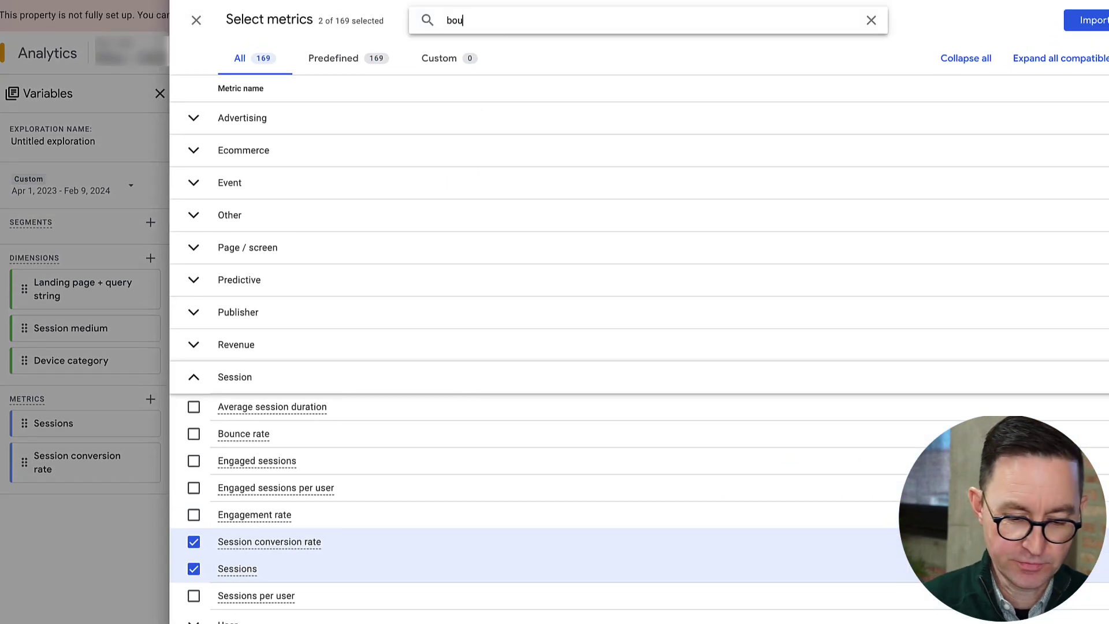
left_click(277, 148)
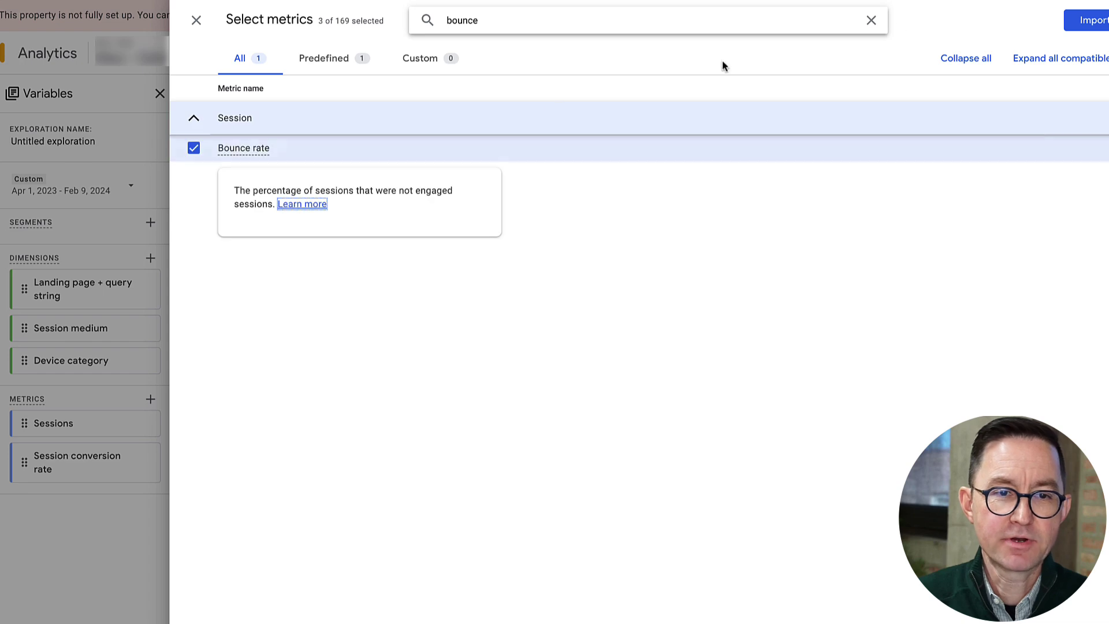
left_click(1088, 7)
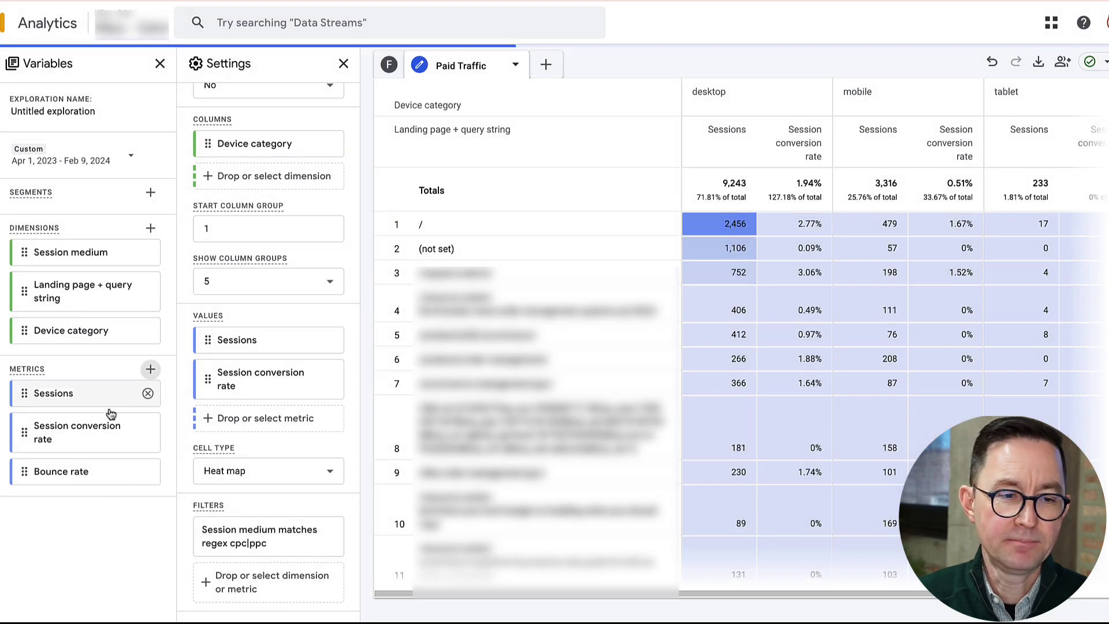
Add Bounce rate to the table values, placed before Session conversion rate.
left_click(248, 420)
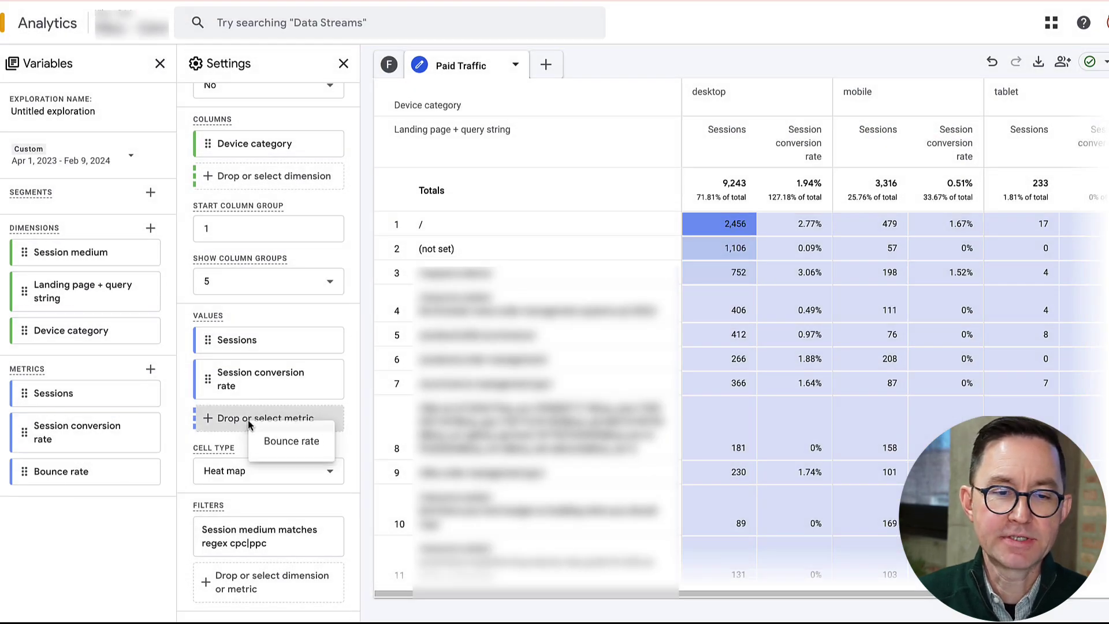
left_click(272, 443)
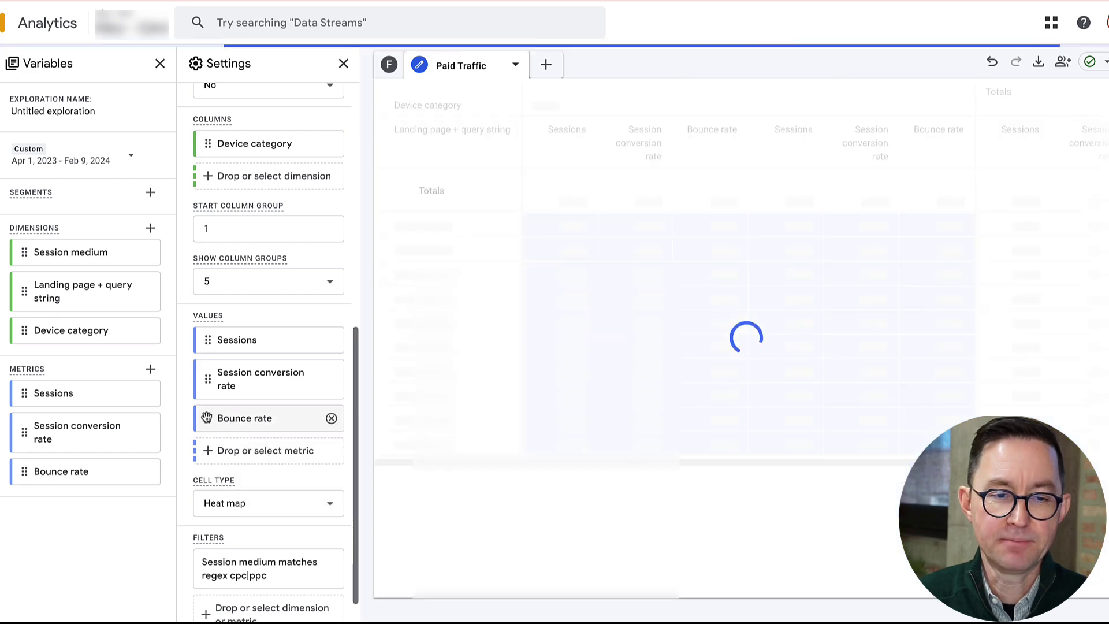
left_click_drag(205, 420, 208, 371)
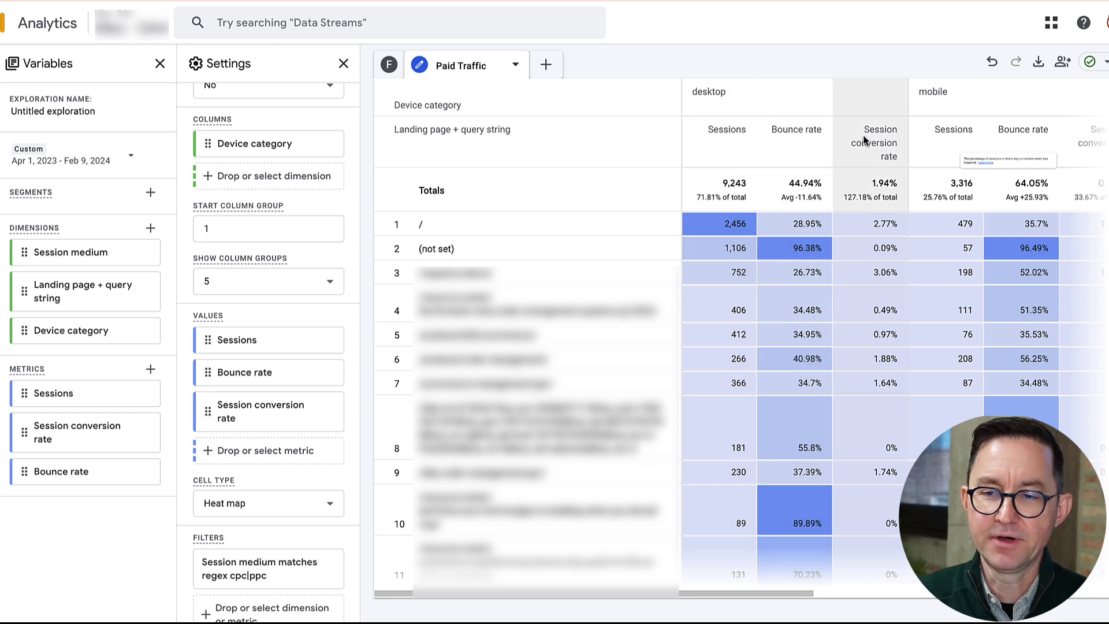
Exclude the (not set) landing page row, then scroll the table right to review the values.
right_click(461, 251)
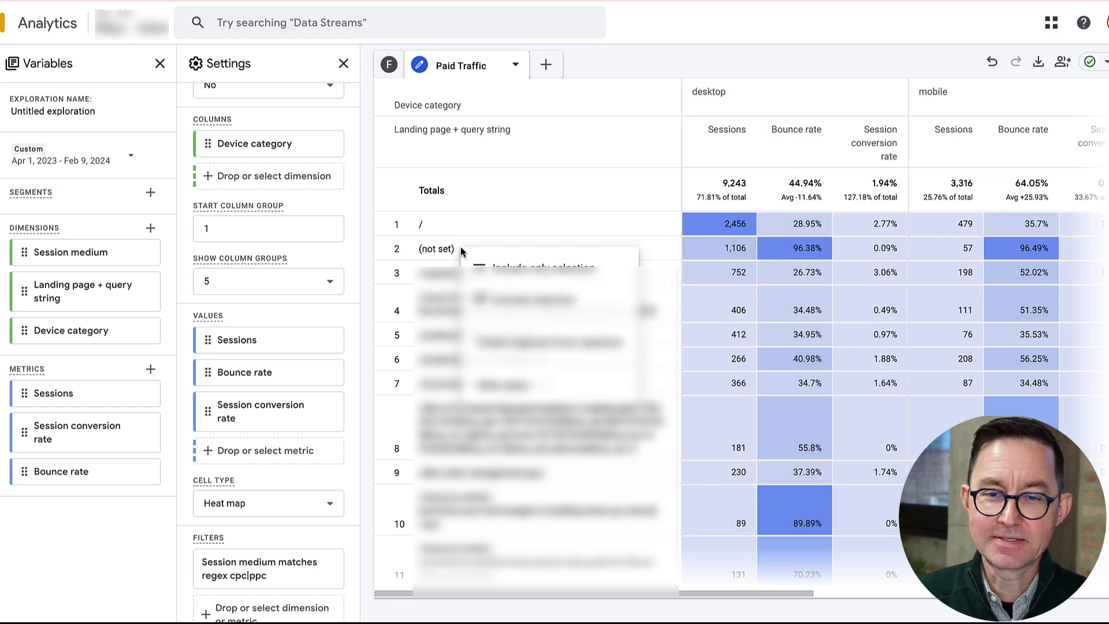
left_click(519, 296)
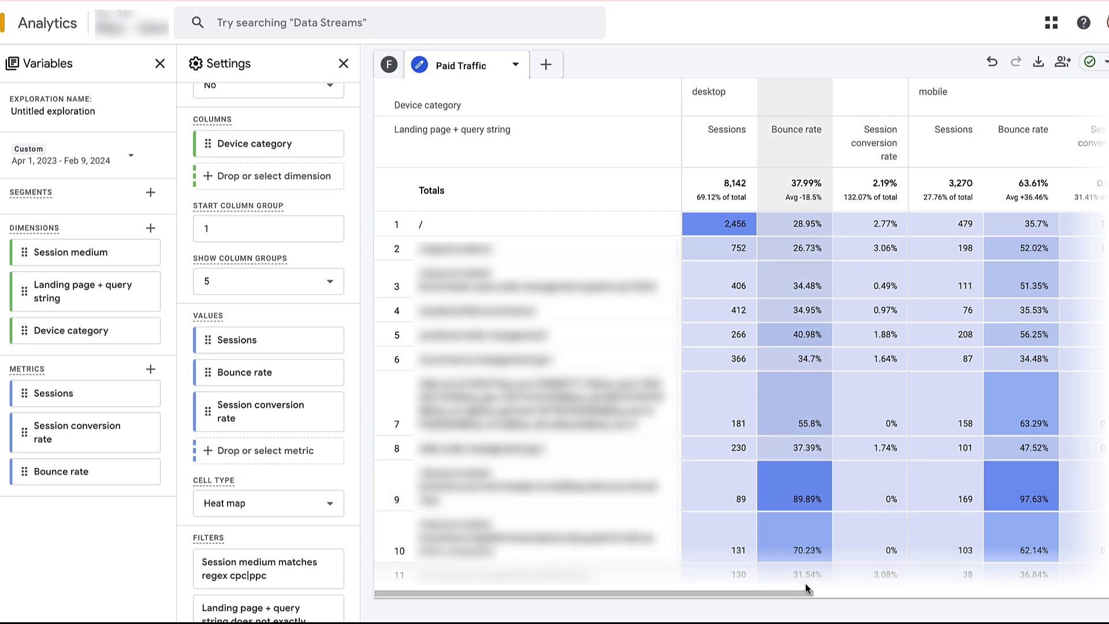
scroll(797, 595, "right", 3)
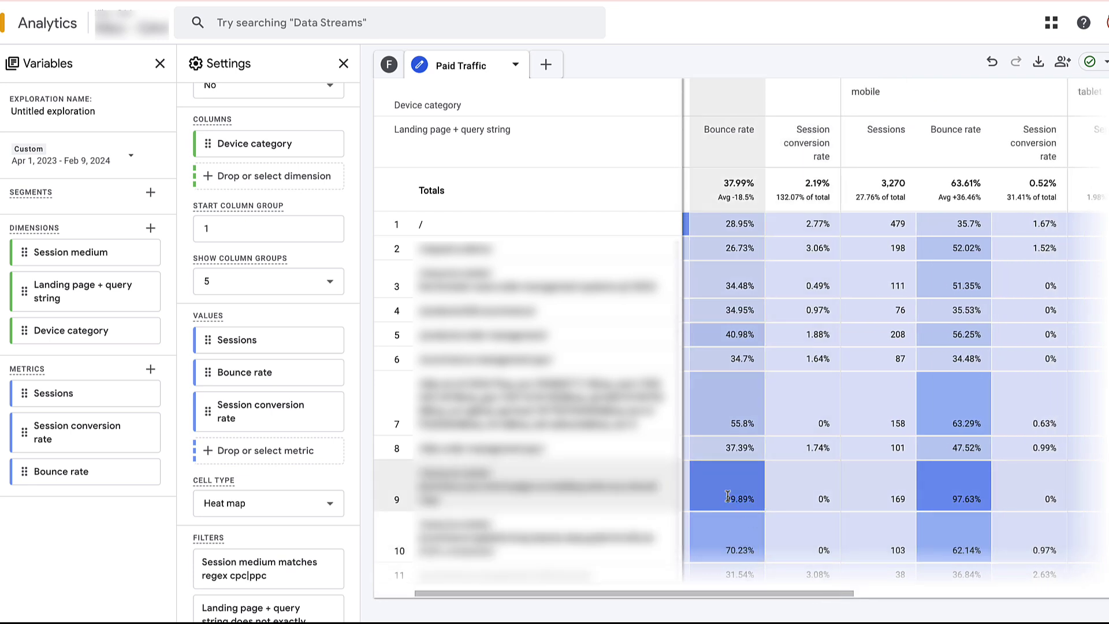